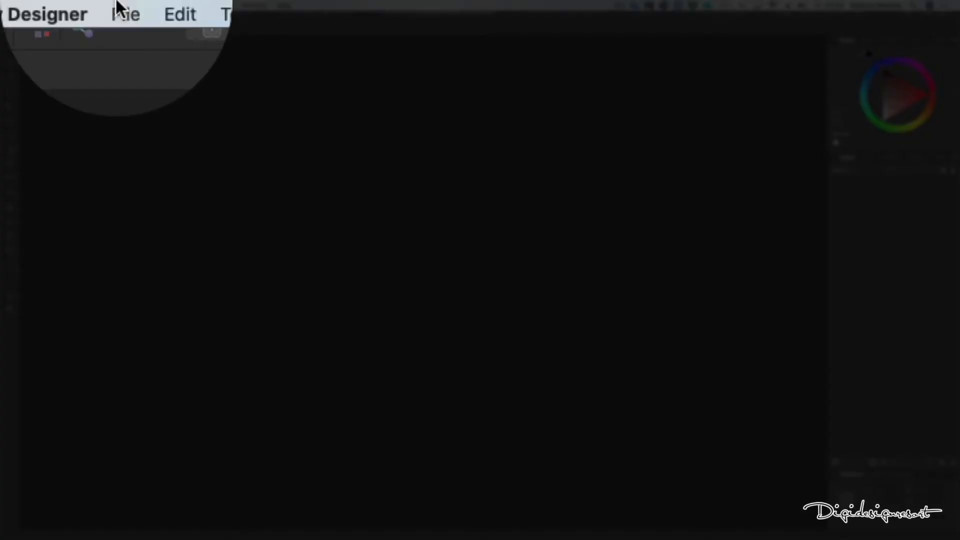
Create a new document from the A4 print preset, 210 × 297 mm.
{"action": "left_click", "coordinate": [99, 5]}
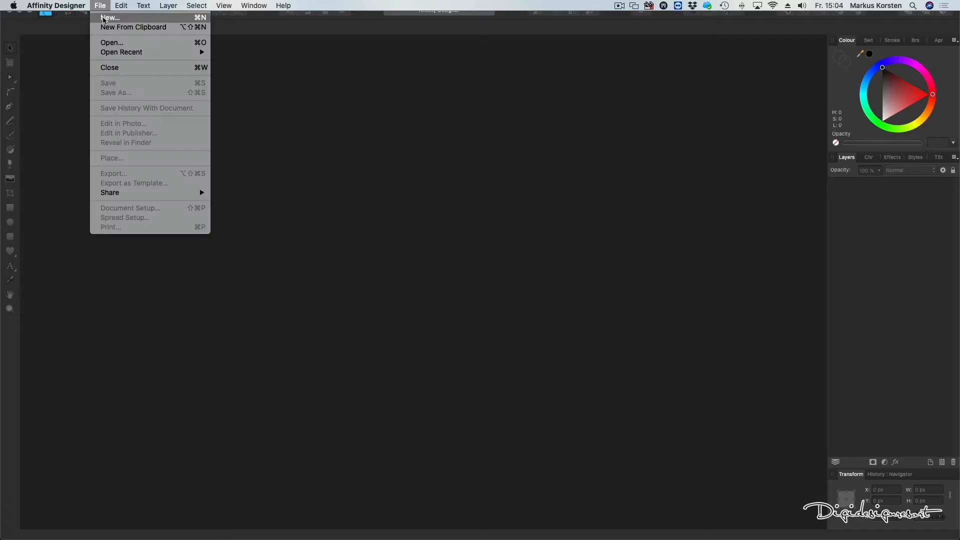
{"action": "left_click", "coordinate": [104, 18]}
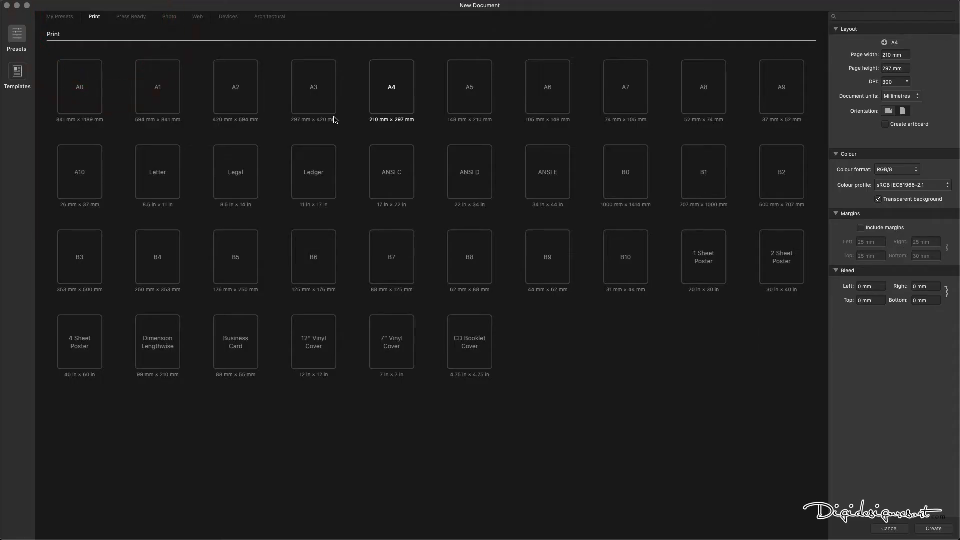
{"action": "left_click", "coordinate": [393, 89]}
{"action": "left_click", "coordinate": [933, 529]}
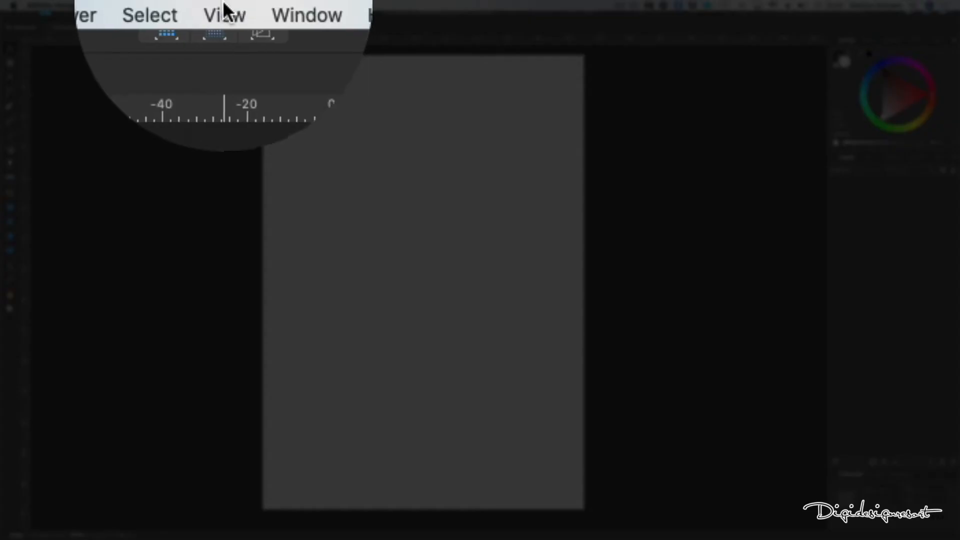
Open the guides manager and add a horizontal guide at 70 mm.
{"action": "left_click", "coordinate": [237, 5]}
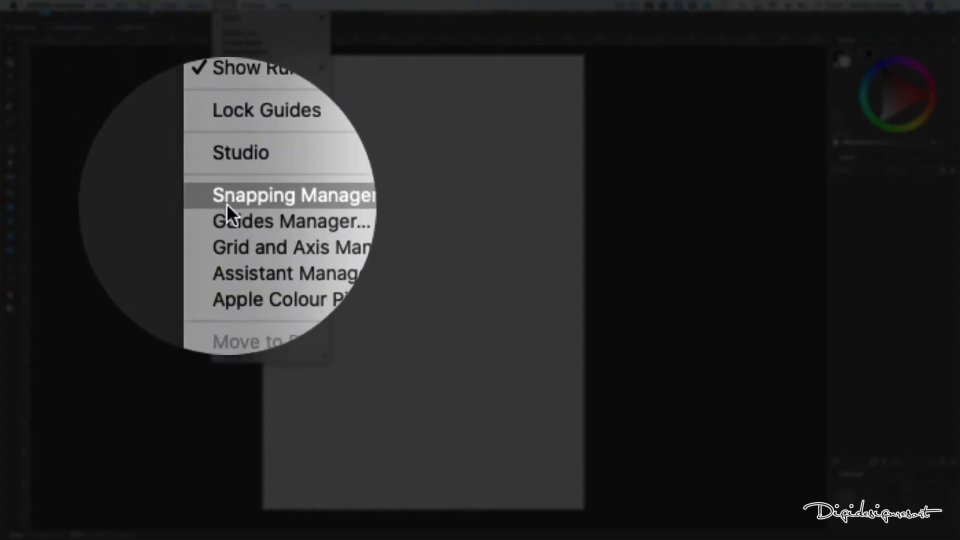
{"action": "left_click", "coordinate": [231, 214]}
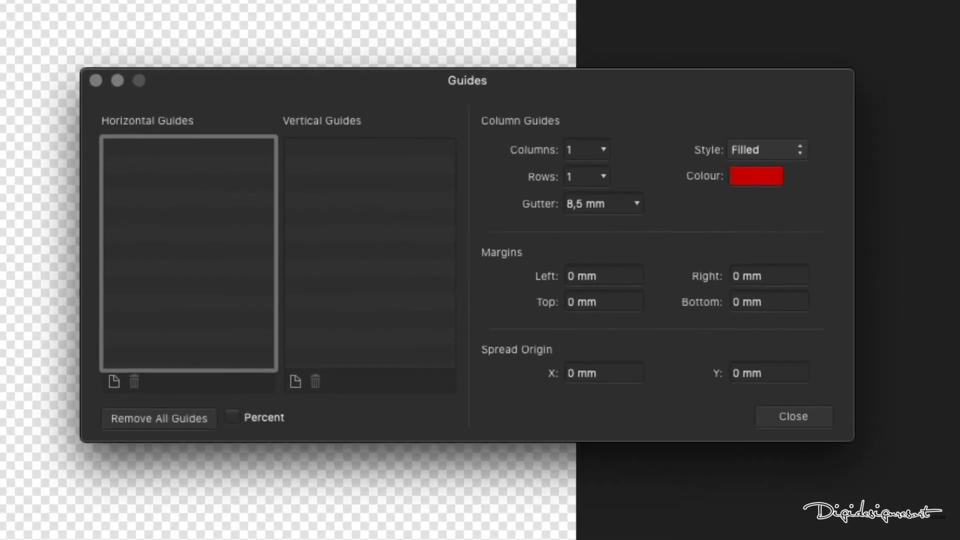
{"action": "left_click", "coordinate": [113, 381]}
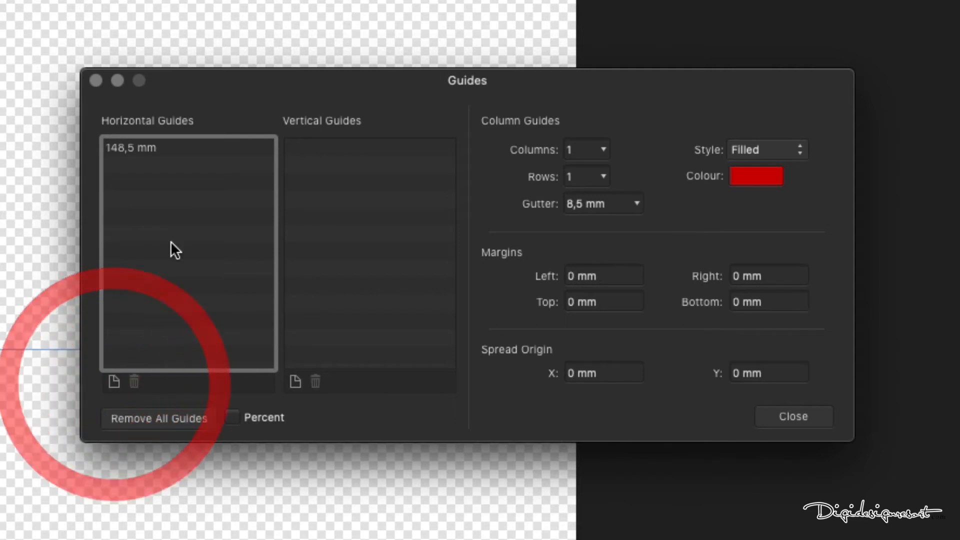
{"action": "double_click", "coordinate": [138, 146]}
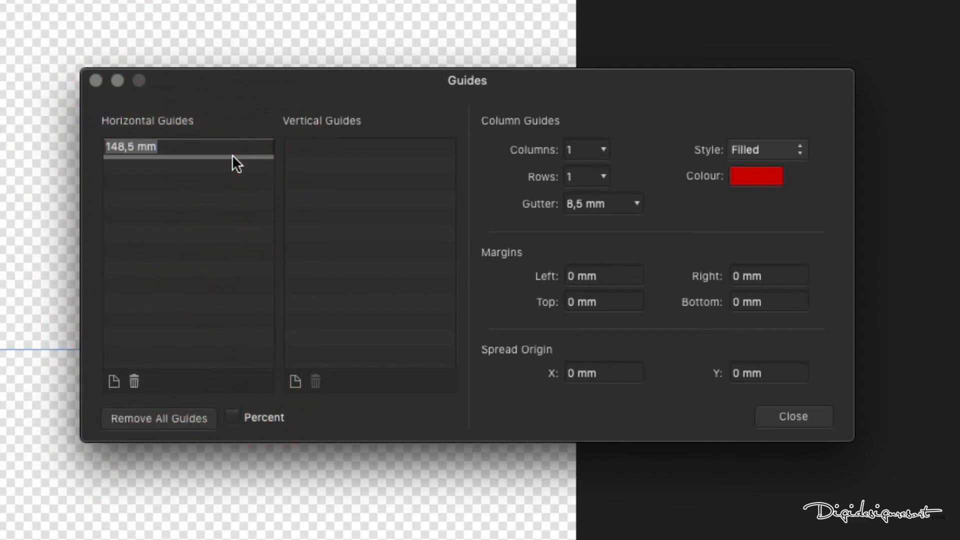
{"action": "type", "text": "70"}
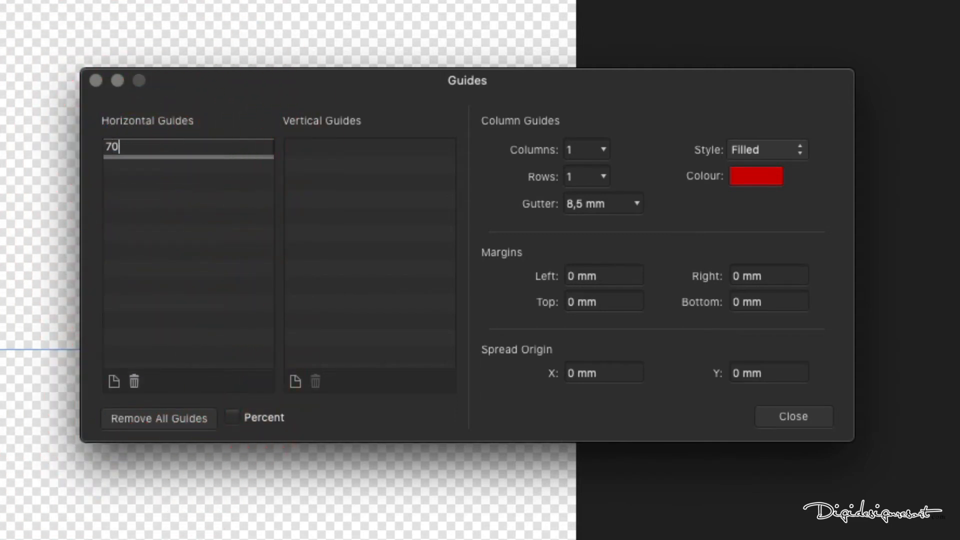
{"action": "key", "text": "Return"}
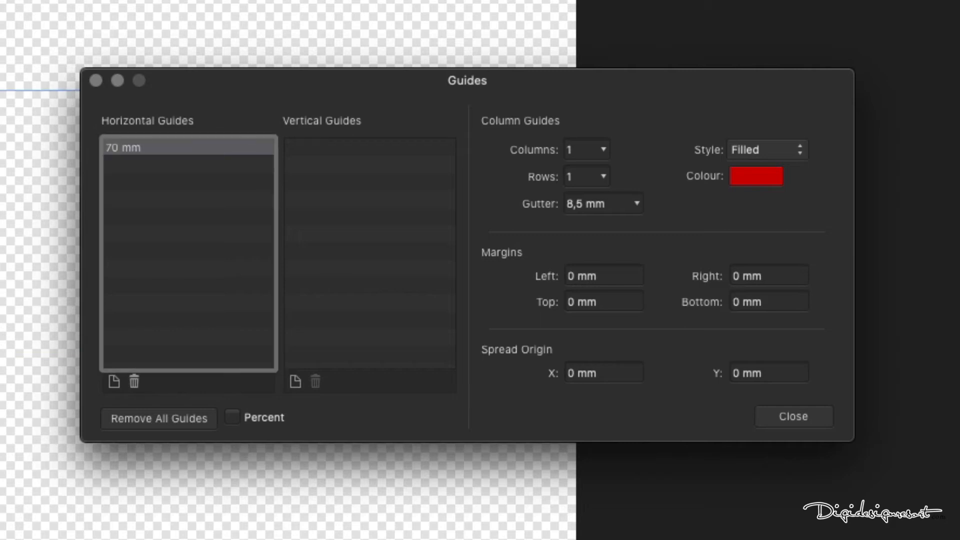
Add two more horizontal guides at 140 mm and 210 mm, and close the guides settings.
{"action": "left_click", "coordinate": [111, 381]}
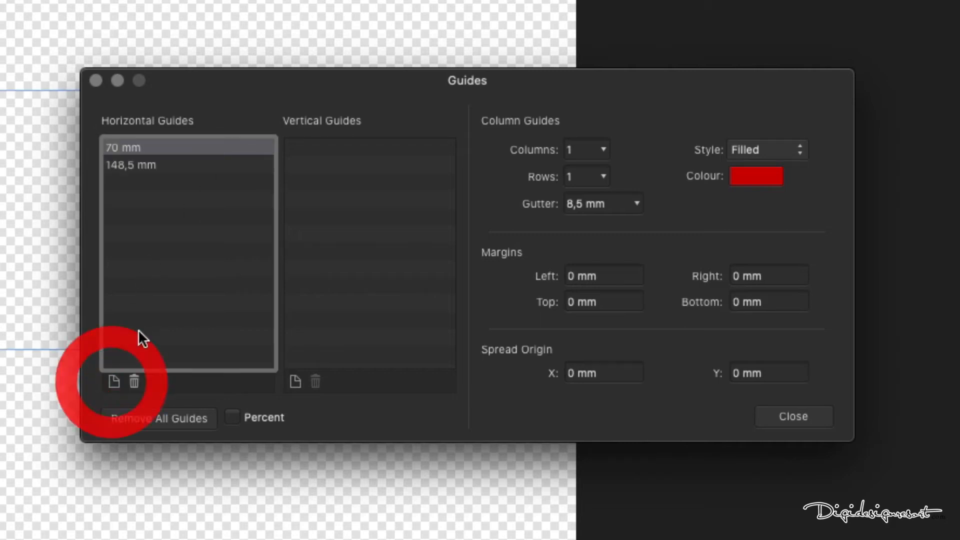
{"action": "double_click", "coordinate": [128, 167]}
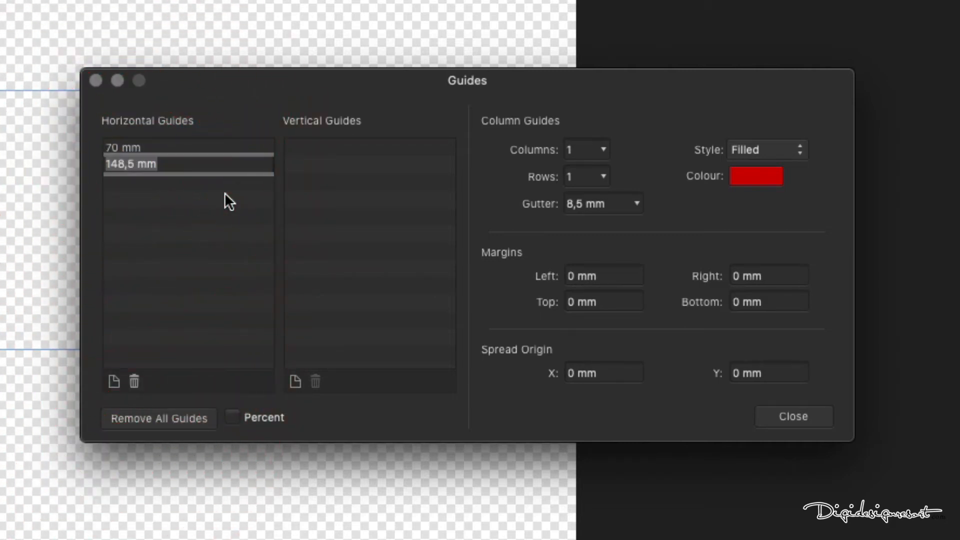
{"action": "type", "text": "140"}
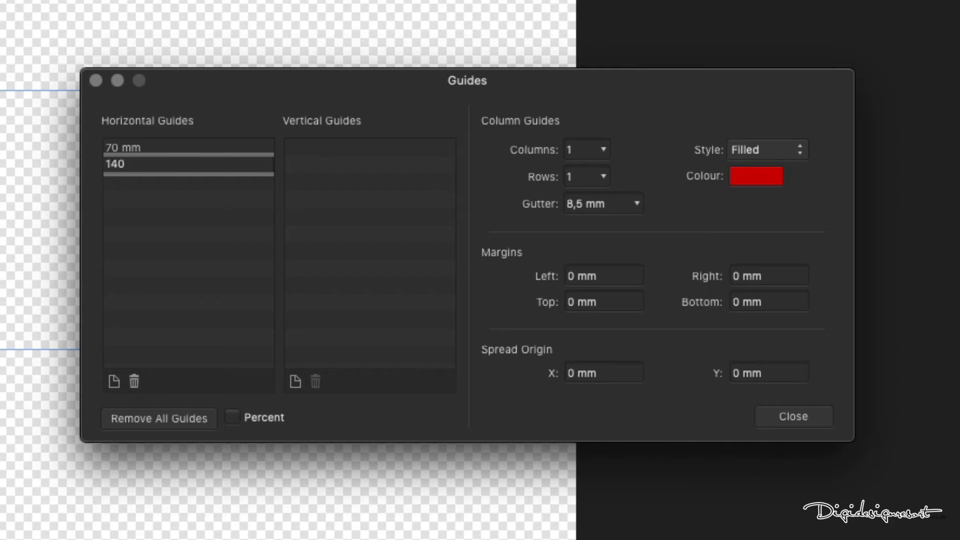
{"action": "key", "text": "Return"}
{"action": "left_click", "coordinate": [116, 381]}
{"action": "double_click", "coordinate": [136, 183]}
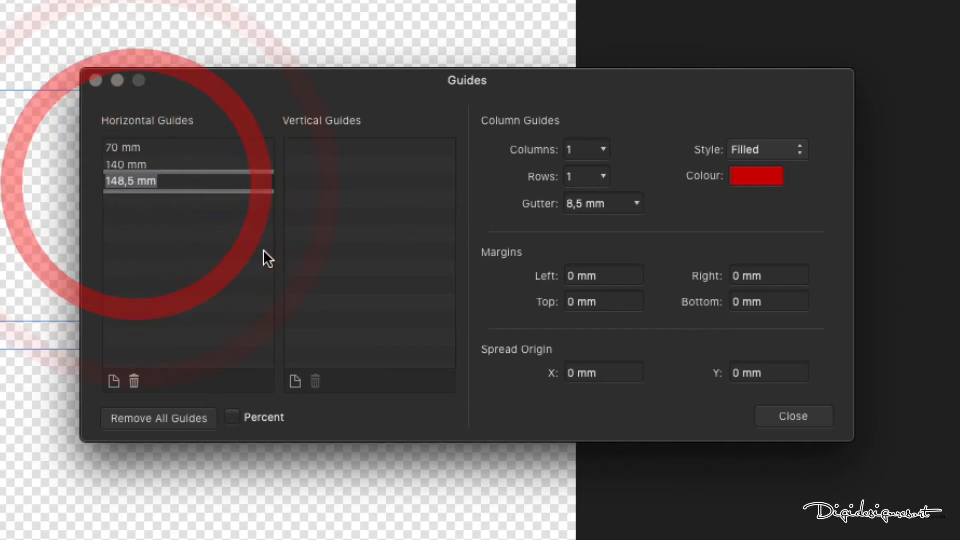
{"action": "type", "text": "210"}
{"action": "key", "text": "Return"}
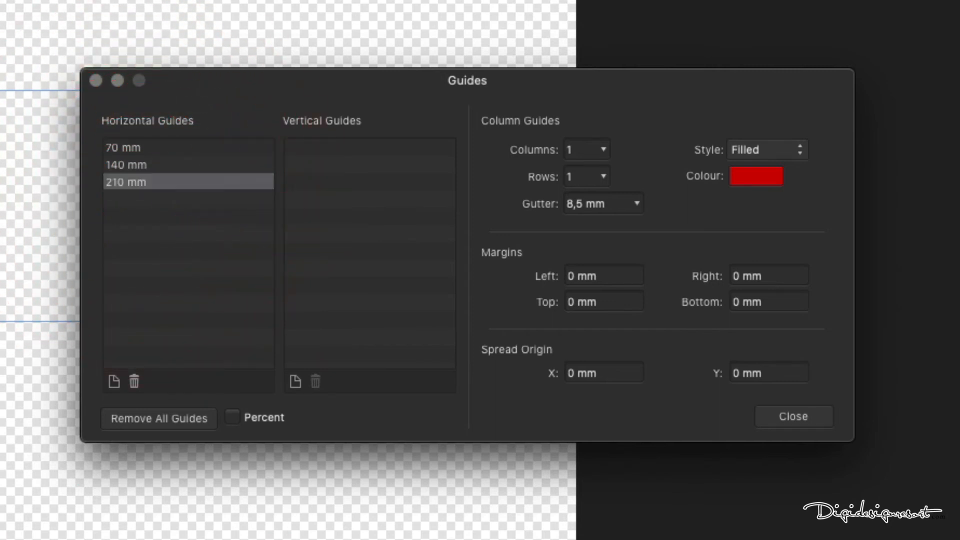
{"action": "left_click", "coordinate": [794, 417]}
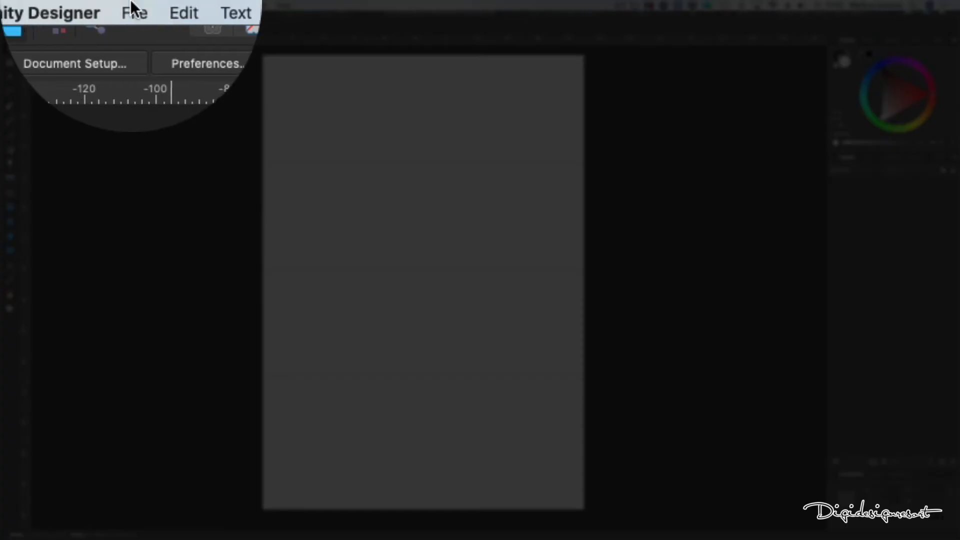
Place the peach paper image SKU_079_Vintage_Summer_Paper_37 at its original size and move it so it covers the whole page.
{"action": "left_click", "coordinate": [131, 6]}
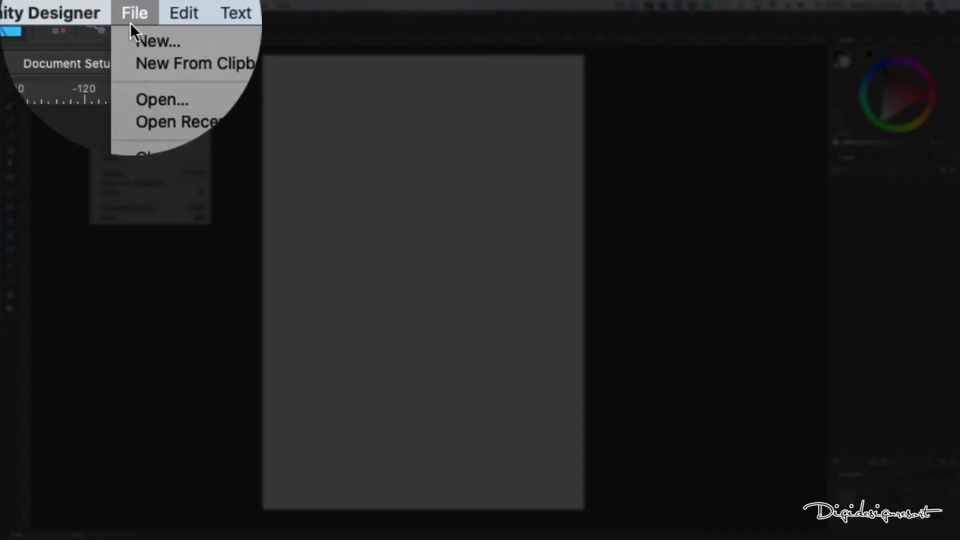
{"action": "left_click", "coordinate": [131, 158]}
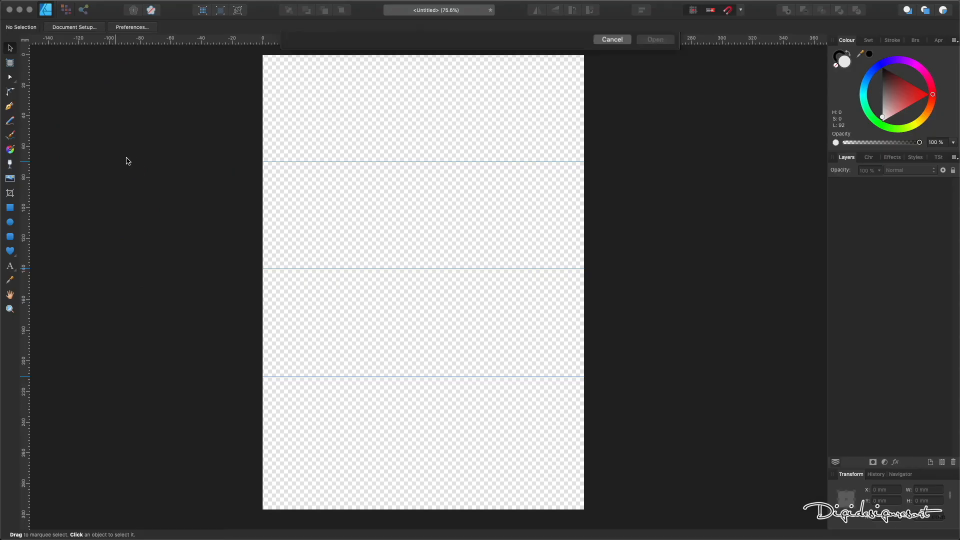
{"action": "scroll", "coordinate": [483, 136], "scroll_direction": "down", "scroll_amount": 10}
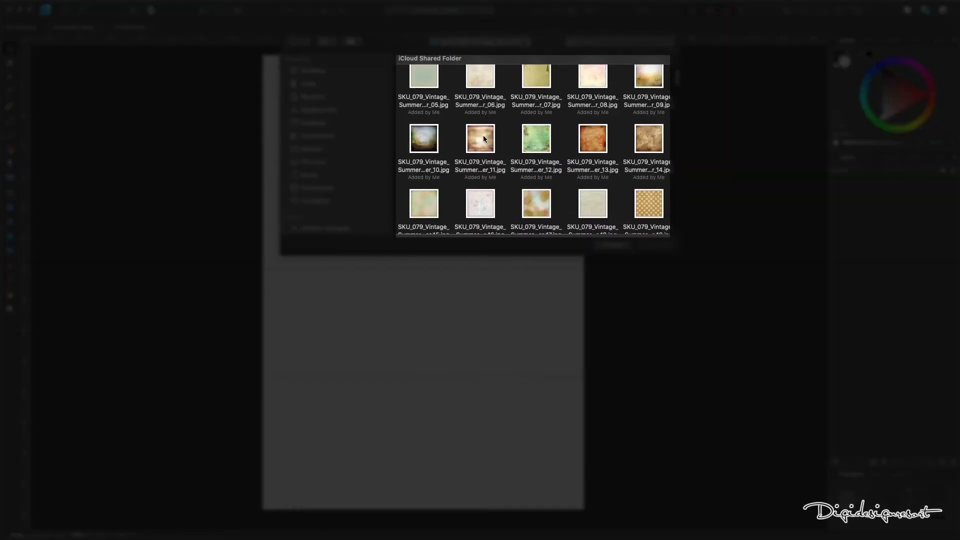
{"action": "scroll", "coordinate": [483, 138], "scroll_direction": "down", "scroll_amount": 8}
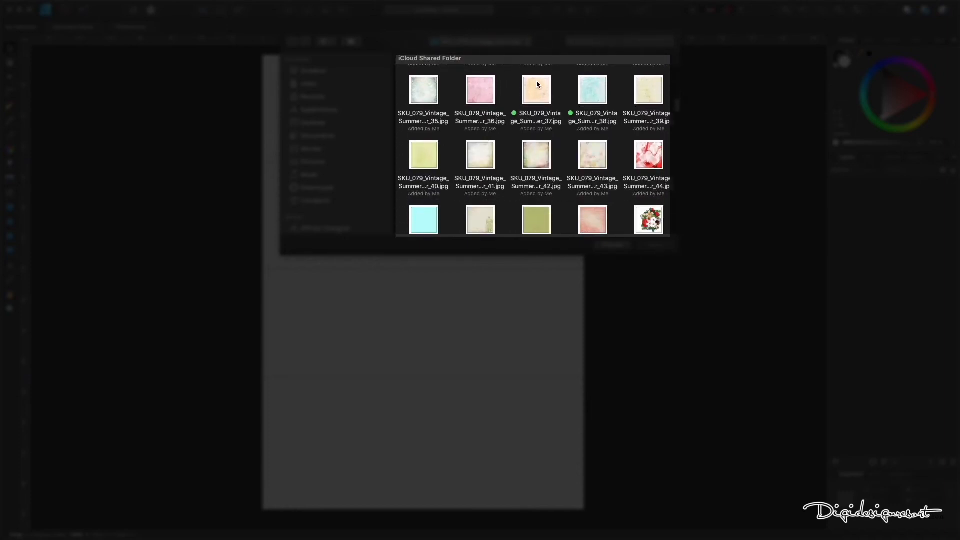
{"action": "left_click", "coordinate": [541, 89]}
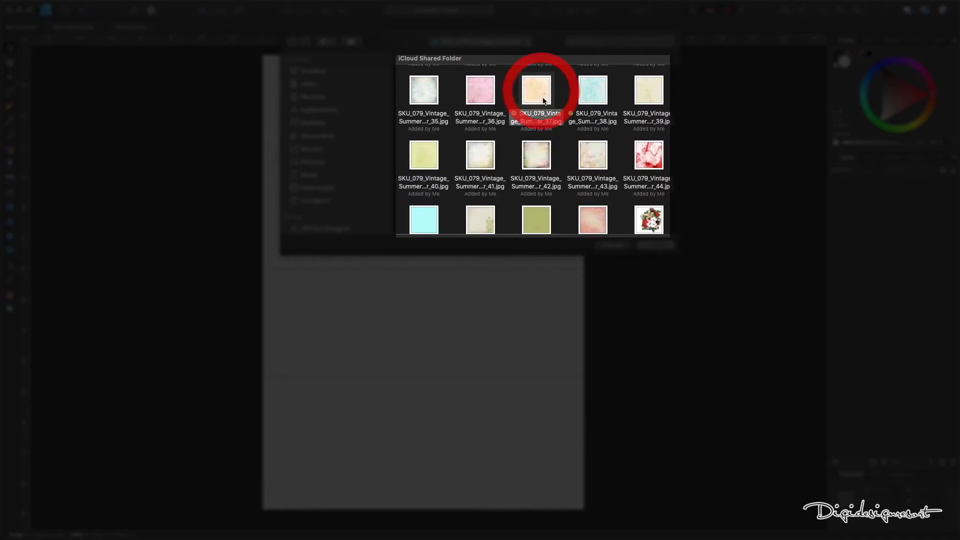
{"action": "left_click", "coordinate": [651, 245]}
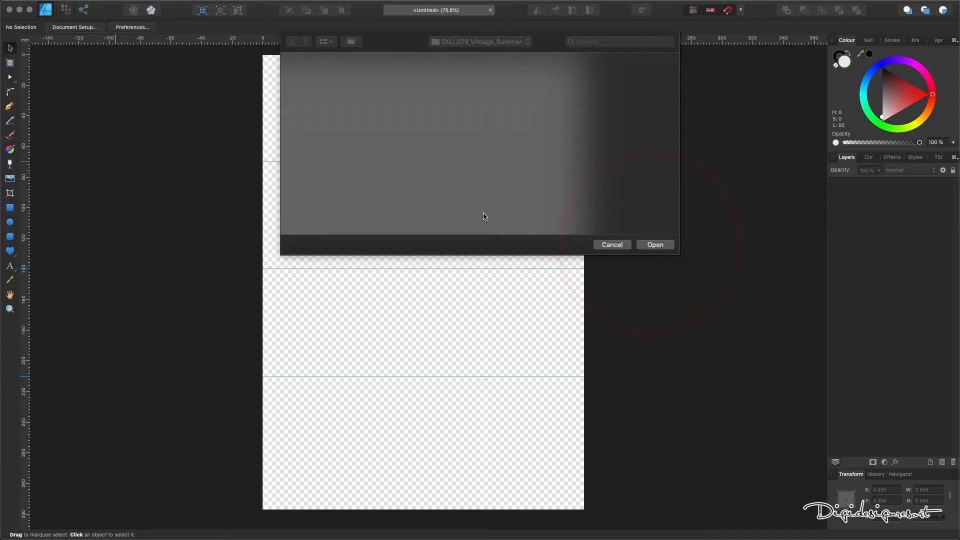
{"action": "left_click", "coordinate": [371, 129]}
{"action": "left_click_drag", "start_coordinate": [371, 129], "coordinate": [425, 291]}
{"action": "left_click", "coordinate": [287, 259]}
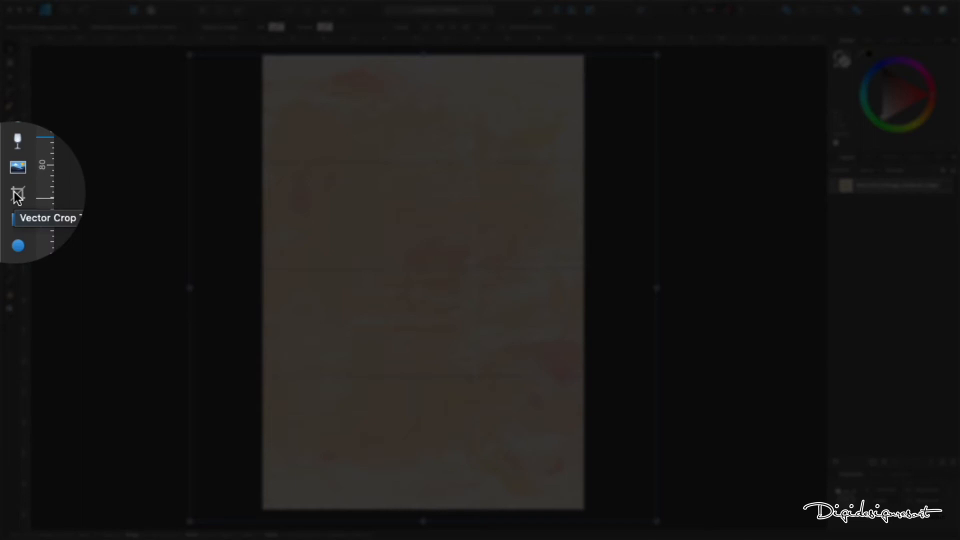
Crop the peach paper with the Vector Crop tool to the strip above the first guide, 210 mm wide and 70 mm high.
{"action": "left_click", "coordinate": [10, 193]}
{"action": "scroll", "coordinate": [328, 293], "scroll_direction": "down", "scroll_amount": 2}
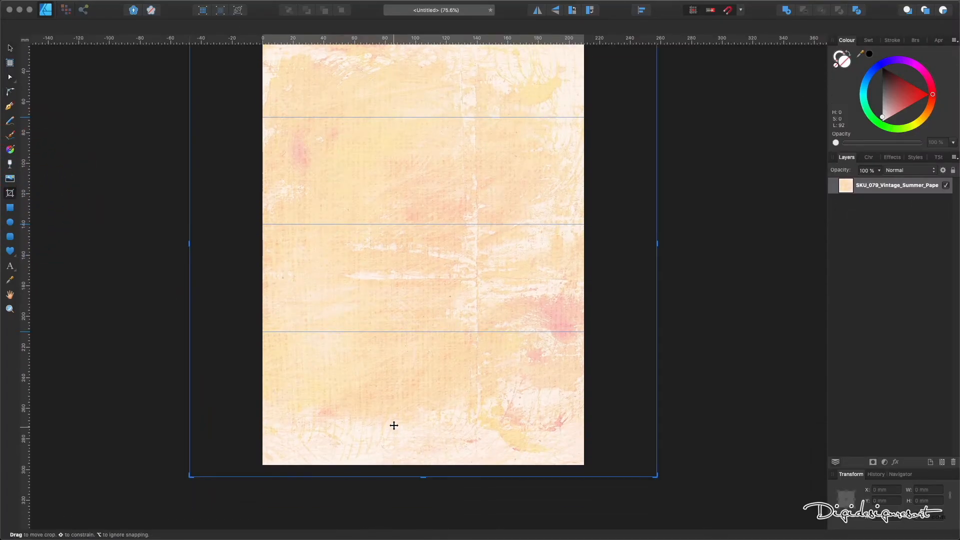
{"action": "left_click_drag", "start_coordinate": [422, 477], "coordinate": [422, 114]}
{"action": "scroll", "coordinate": [424, 172], "scroll_direction": "up", "scroll_amount": 2}
{"action": "scroll", "coordinate": [424, 172], "scroll_direction": "up", "scroll_amount": 2}
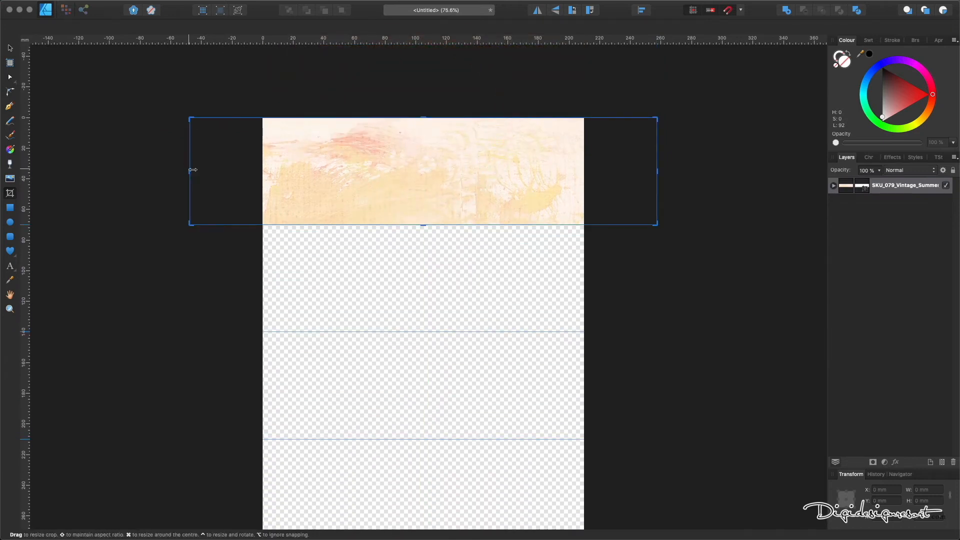
{"action": "left_click_drag", "start_coordinate": [259, 171], "coordinate": [262, 171]}
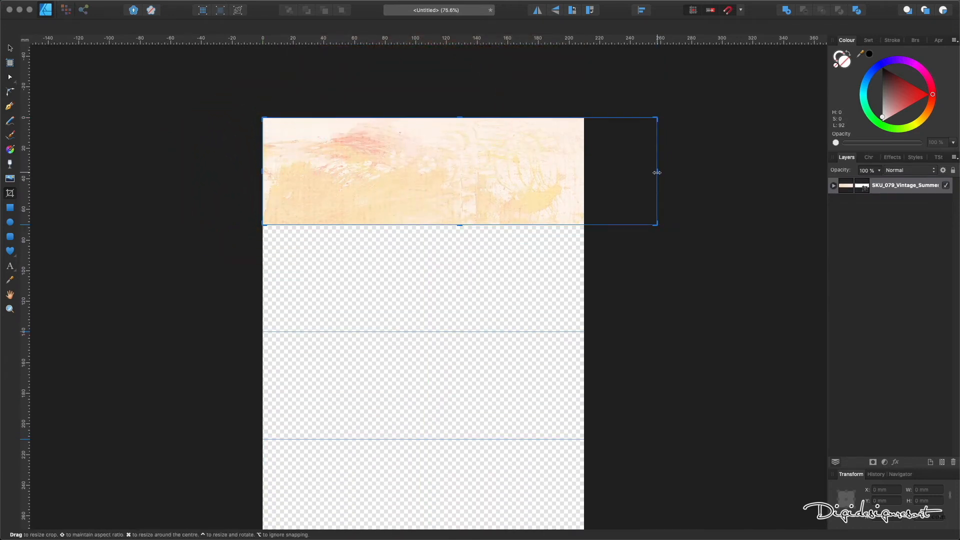
{"action": "left_click_drag", "start_coordinate": [642, 173], "coordinate": [584, 171]}
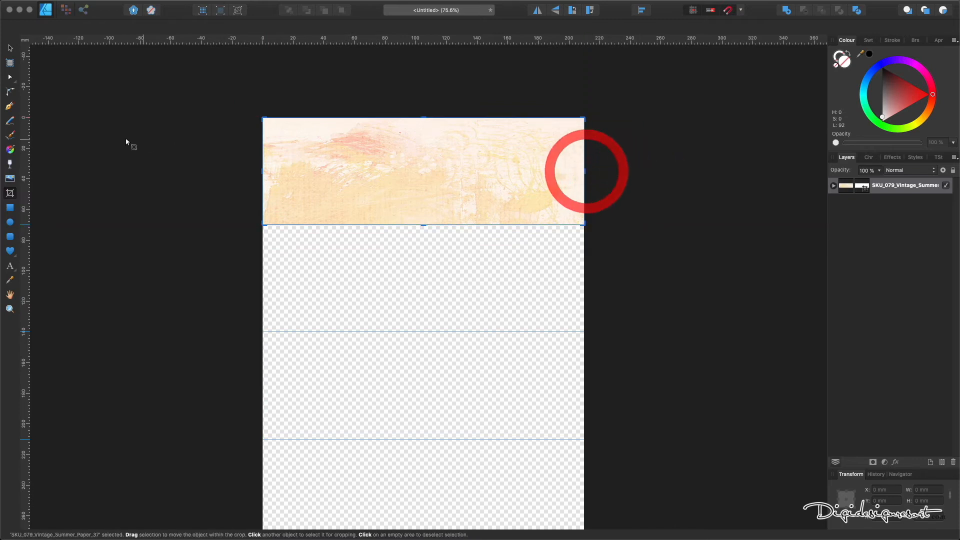
{"action": "left_click", "coordinate": [10, 48]}
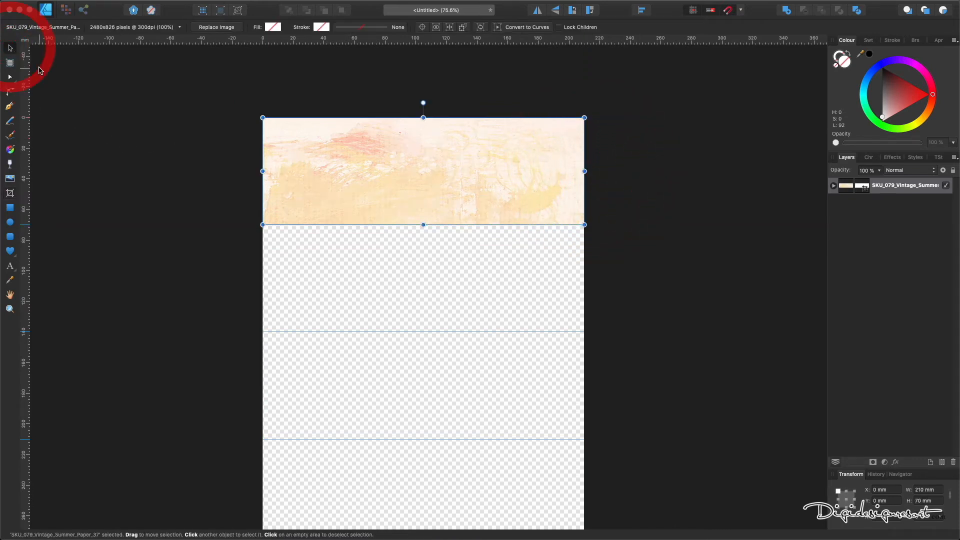
Place the turquoise paper image SKU_079_Vintage_Summer_Paper_38 and move it across the page with its upper edge at the 70 mm guide.
{"action": "left_click", "coordinate": [103, 5]}
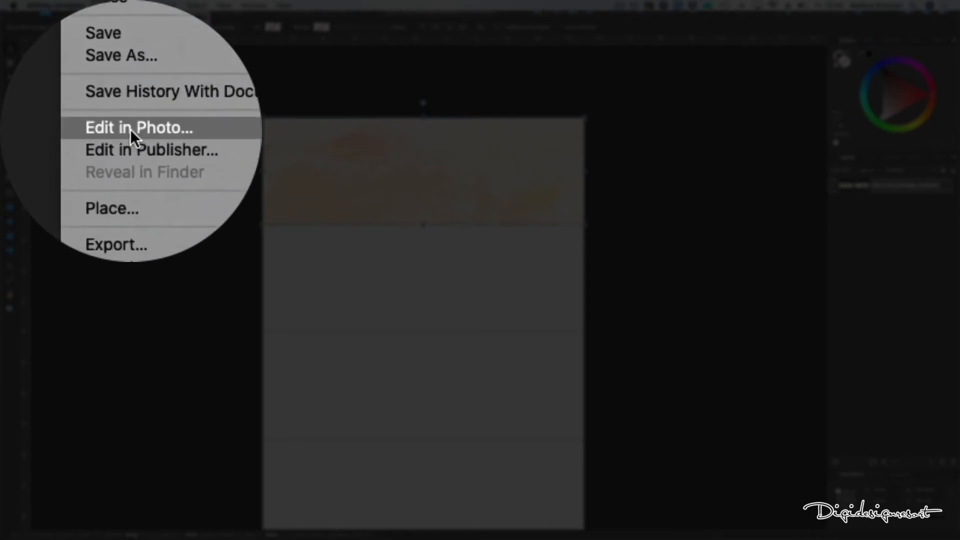
{"action": "left_click", "coordinate": [130, 151]}
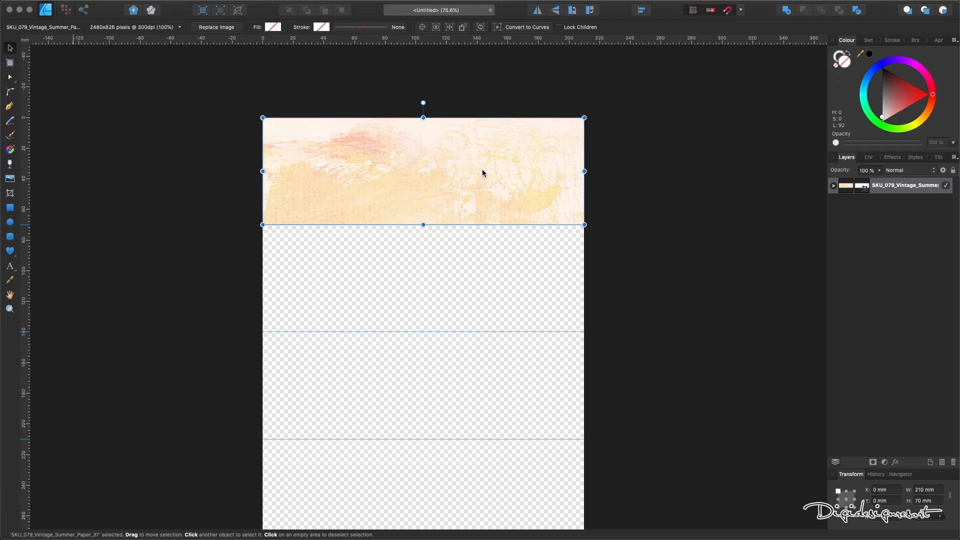
{"action": "scroll", "coordinate": [538, 164], "scroll_direction": "down", "scroll_amount": 10}
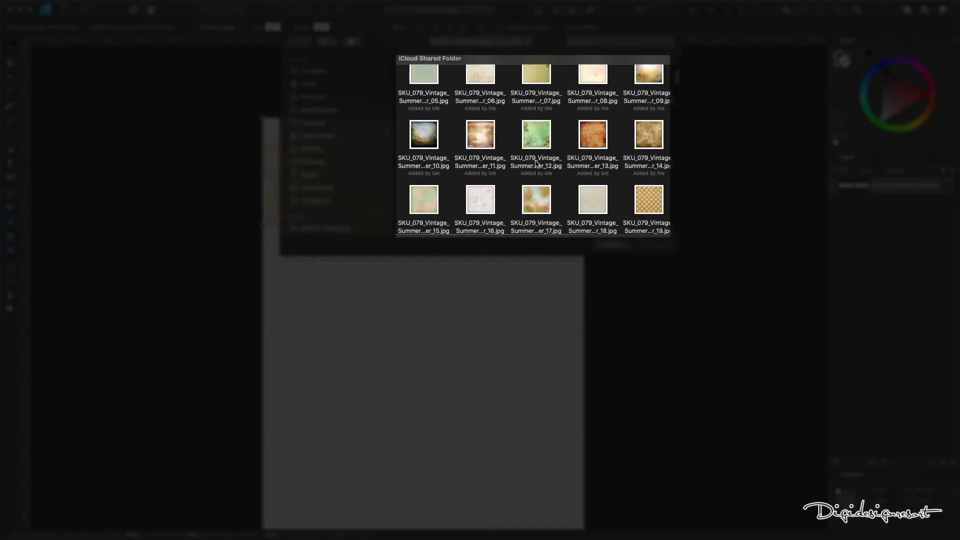
{"action": "scroll", "coordinate": [533, 164], "scroll_direction": "down", "scroll_amount": 5}
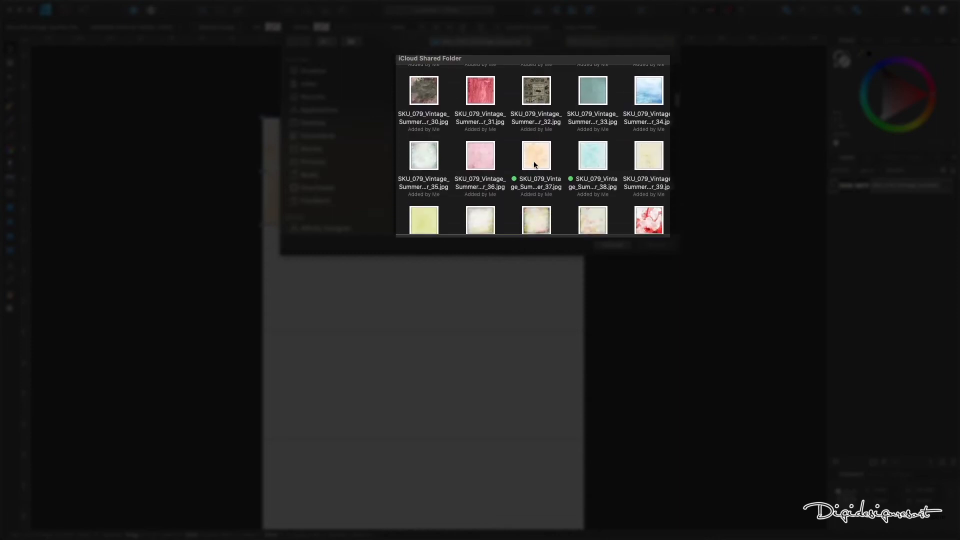
{"action": "left_click", "coordinate": [590, 111]}
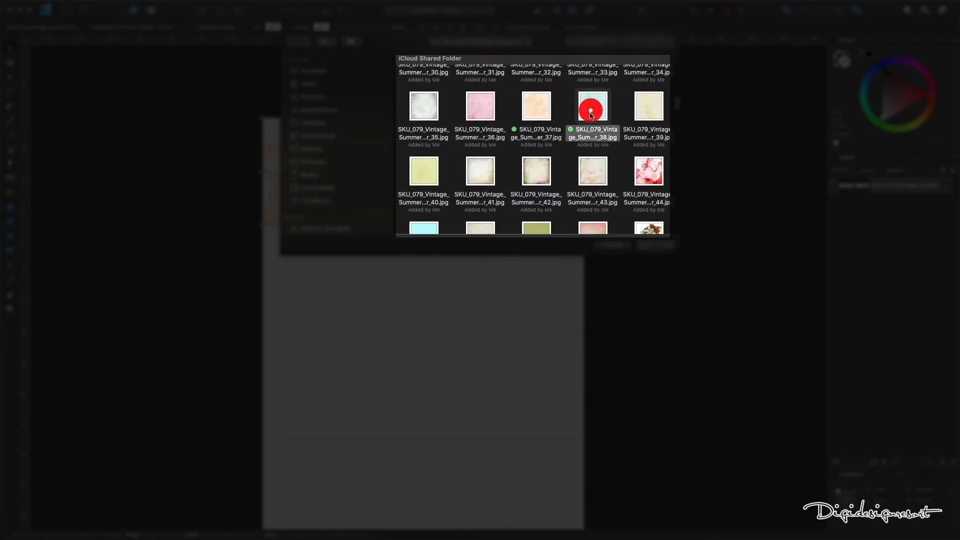
{"action": "left_click", "coordinate": [649, 244]}
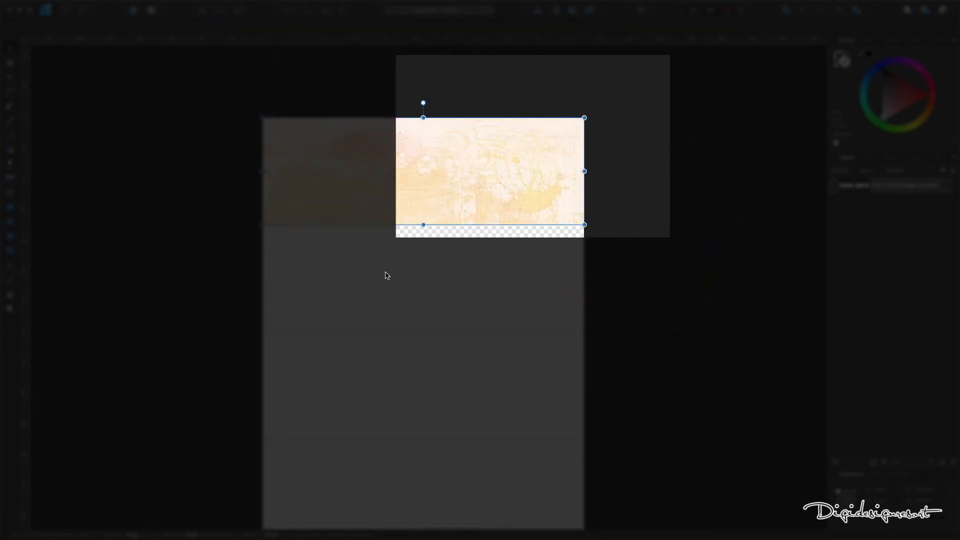
{"action": "left_click", "coordinate": [358, 270]}
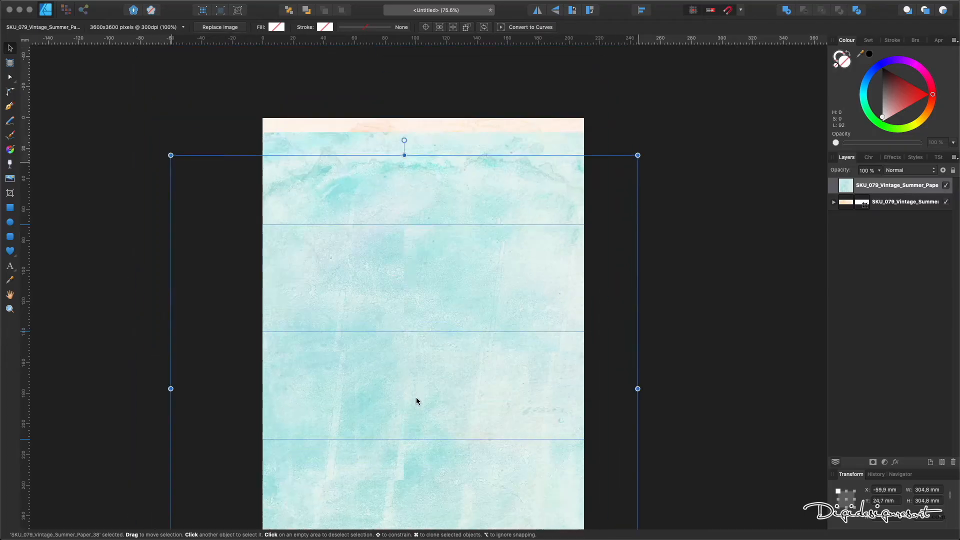
{"action": "left_click_drag", "start_coordinate": [416, 396], "coordinate": [431, 291]}
{"action": "scroll", "coordinate": [420, 285], "scroll_direction": "down", "scroll_amount": 2}
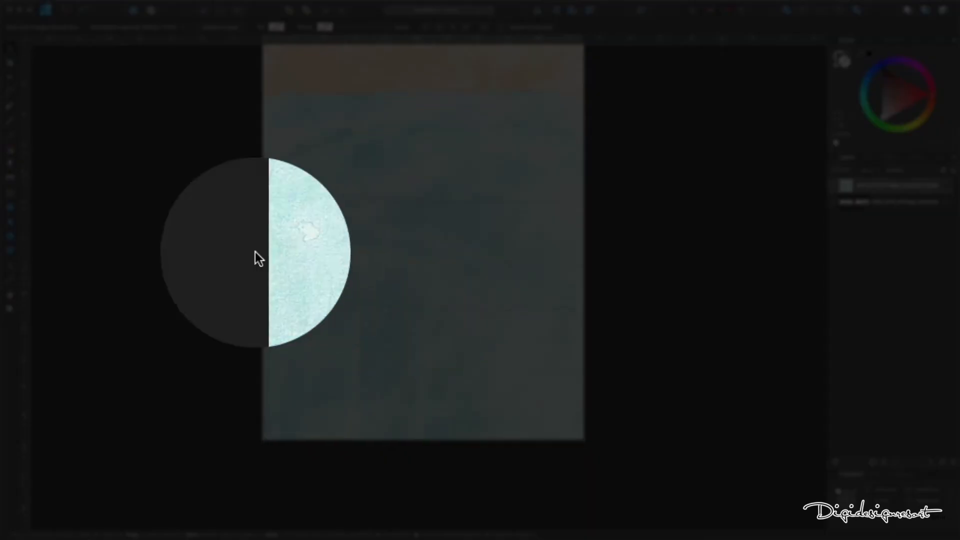
Crop the turquoise paper with the Vector Crop tool to the page width between the 70 mm and 140 mm guides, 210 mm by 70 mm.
{"action": "left_click", "coordinate": [20, 192]}
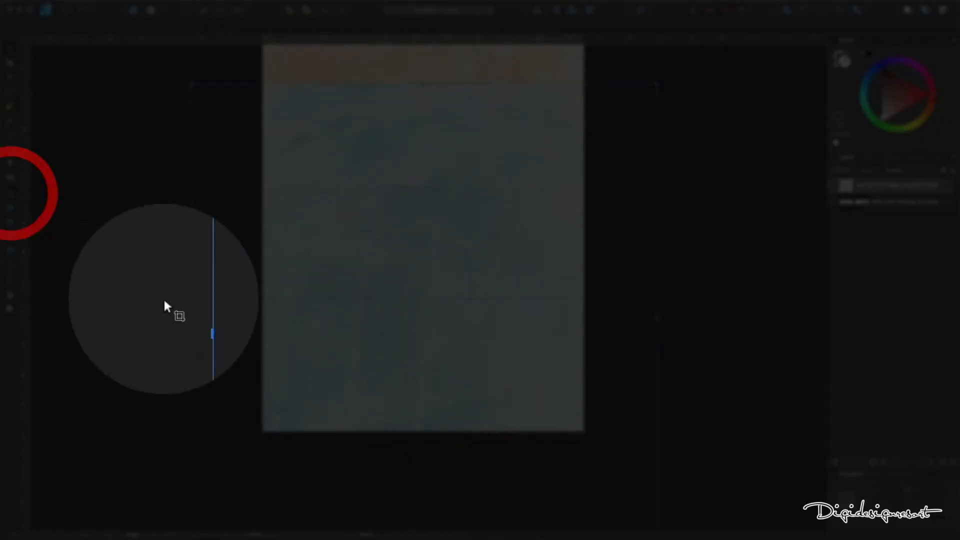
{"action": "left_click_drag", "start_coordinate": [189, 317], "coordinate": [262, 316]}
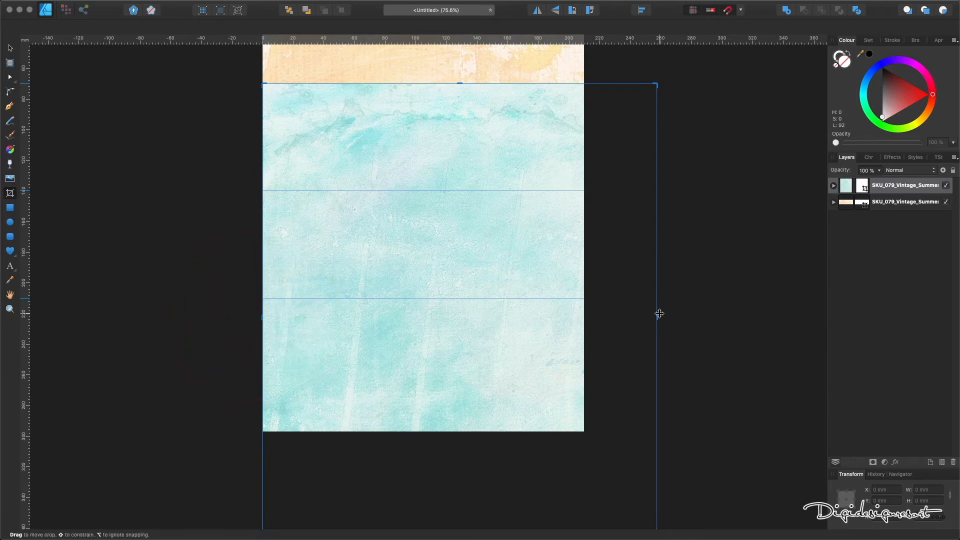
{"action": "left_click_drag", "start_coordinate": [658, 315], "coordinate": [583, 315]}
{"action": "scroll", "coordinate": [523, 280], "scroll_direction": "down", "scroll_amount": 3}
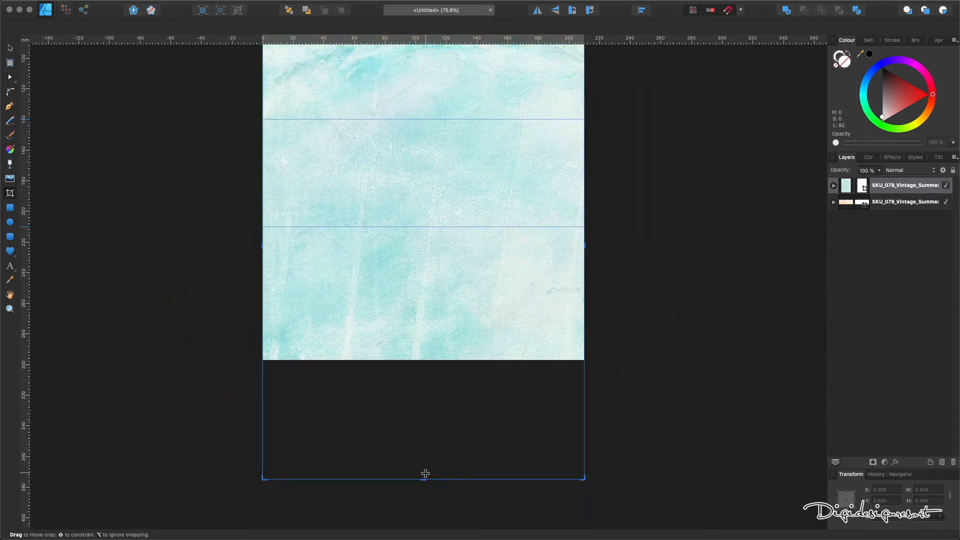
{"action": "left_click_drag", "start_coordinate": [422, 472], "coordinate": [428, 120]}
{"action": "scroll", "coordinate": [415, 165], "scroll_direction": "up", "scroll_amount": 6}
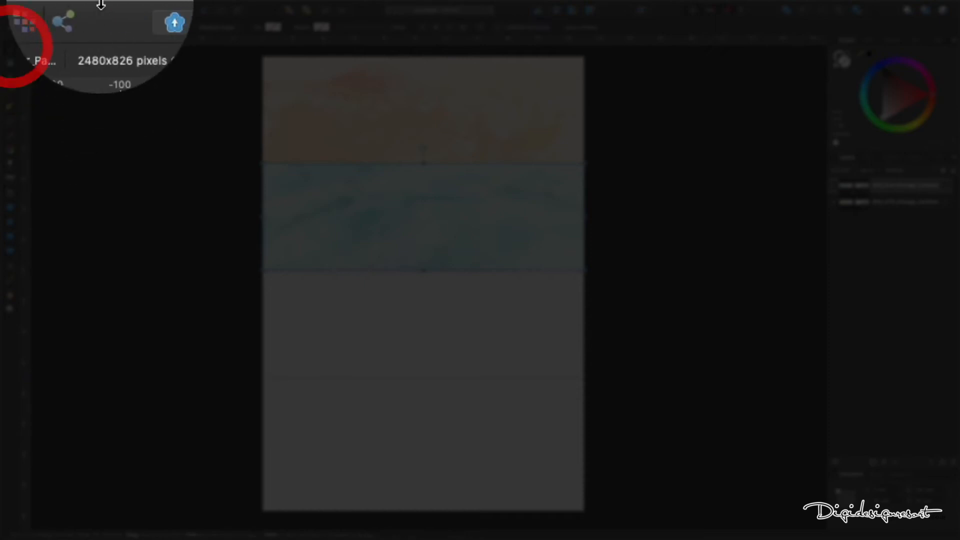
Place the green paper image SKU_079_Vintage_Summer_Paper_47 and move it across the page with its upper edge at the 140 mm guide.
{"action": "left_click", "coordinate": [98, 5]}
{"action": "left_click", "coordinate": [143, 161]}
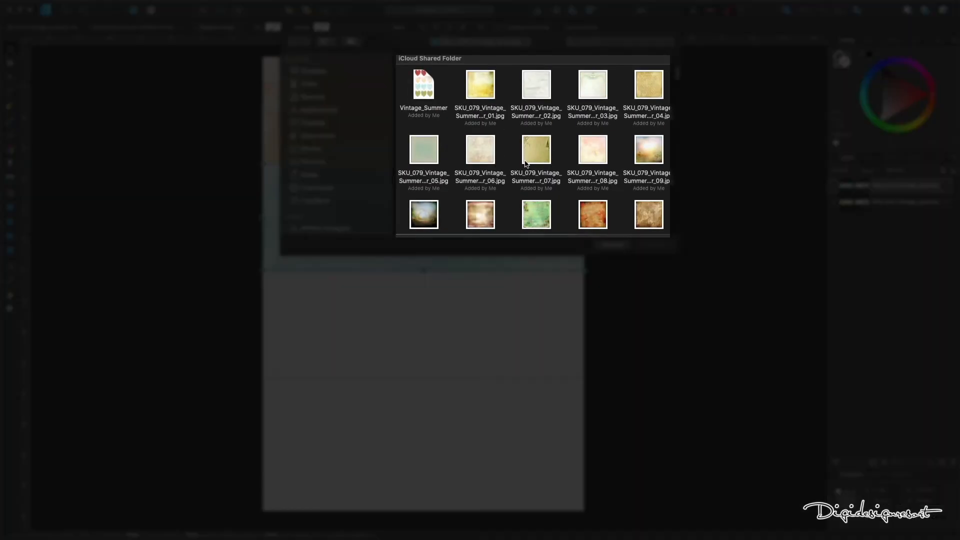
{"action": "scroll", "coordinate": [524, 164], "scroll_direction": "down", "scroll_amount": 5}
{"action": "scroll", "coordinate": [525, 166], "scroll_direction": "down", "scroll_amount": 8}
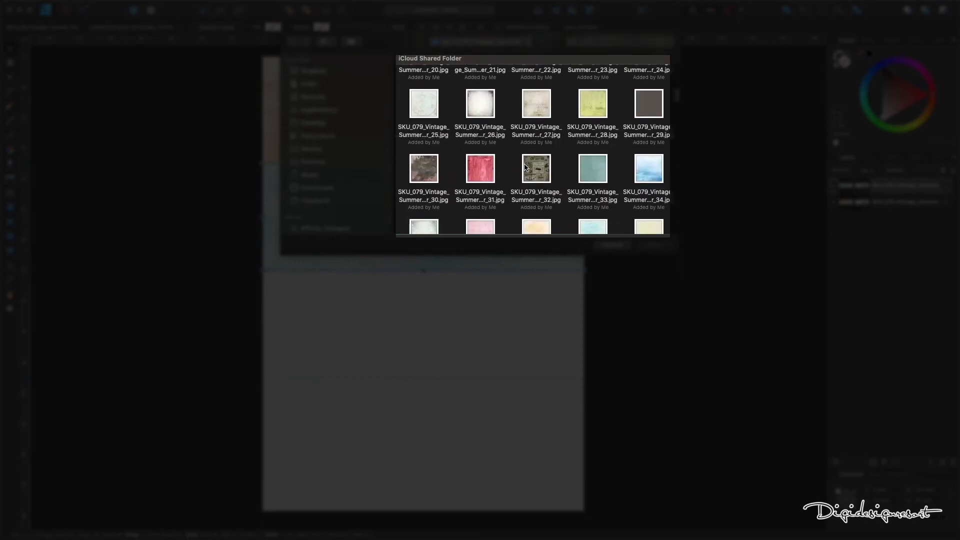
{"action": "scroll", "coordinate": [525, 167], "scroll_direction": "down", "scroll_amount": 5}
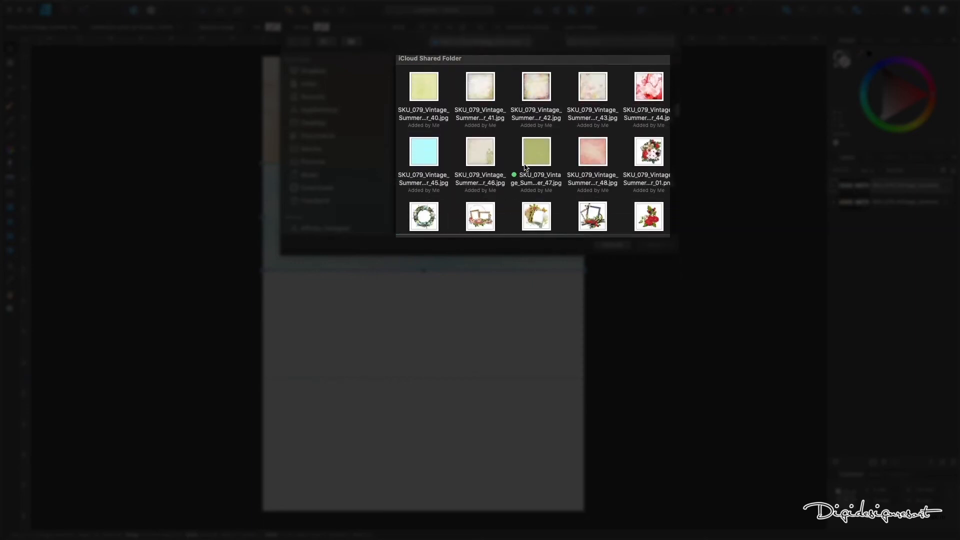
{"action": "left_click", "coordinate": [539, 142]}
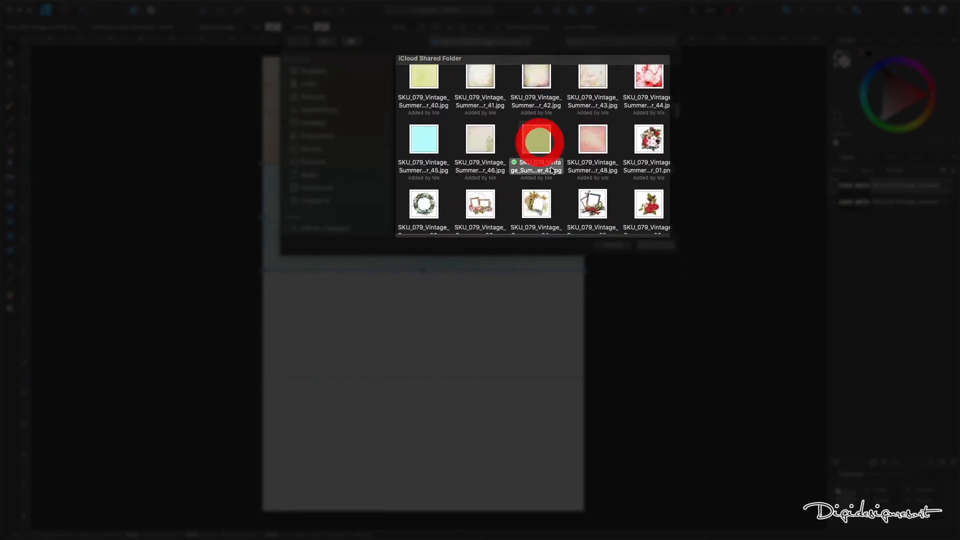
{"action": "left_click", "coordinate": [652, 245]}
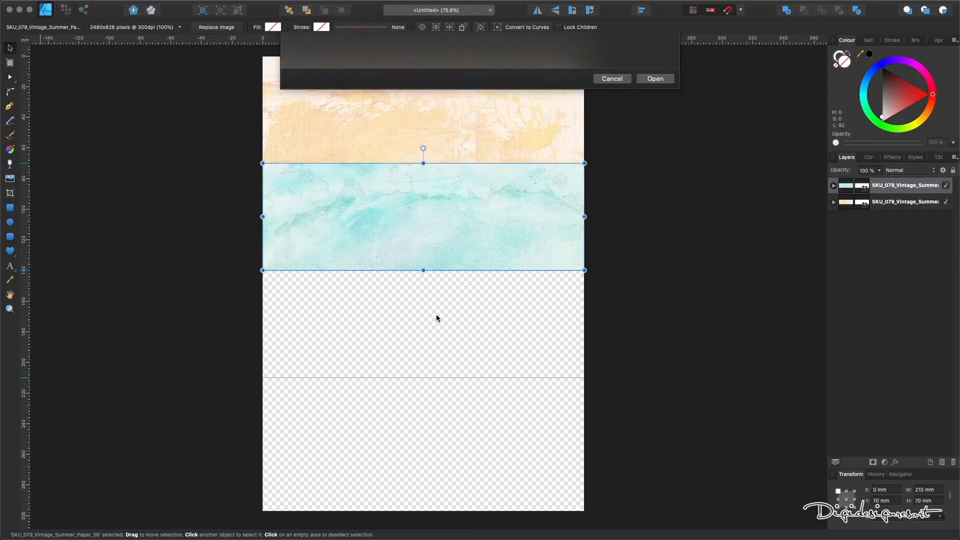
{"action": "left_click", "coordinate": [343, 308]}
{"action": "left_click_drag", "start_coordinate": [357, 278], "coordinate": [440, 426]}
Crop the green paper with the Vector Crop tool to the page width between the 140 mm and 210 mm guides, 210 mm by 70 mm.
{"action": "scroll", "coordinate": [440, 426], "scroll_direction": "down", "scroll_amount": 5}
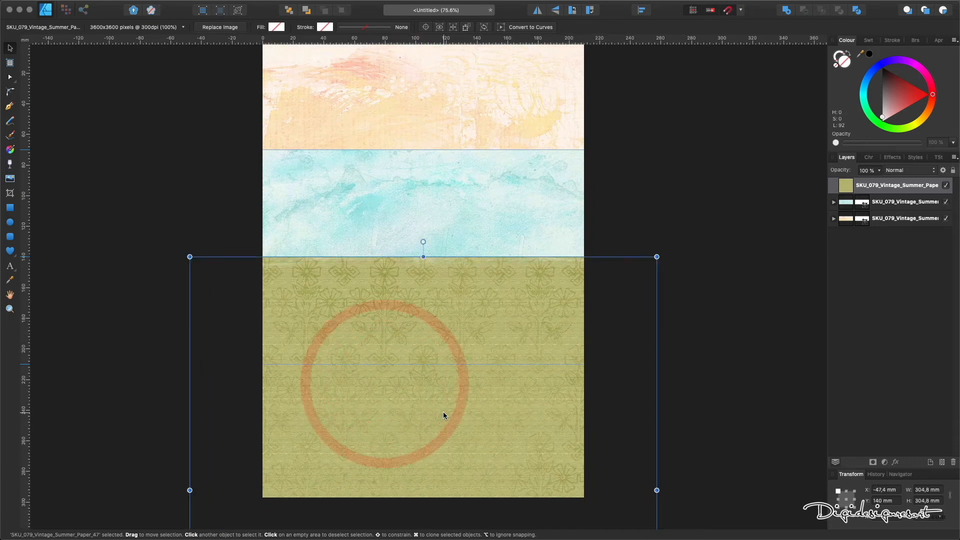
{"action": "scroll", "coordinate": [443, 416], "scroll_direction": "down", "scroll_amount": 3}
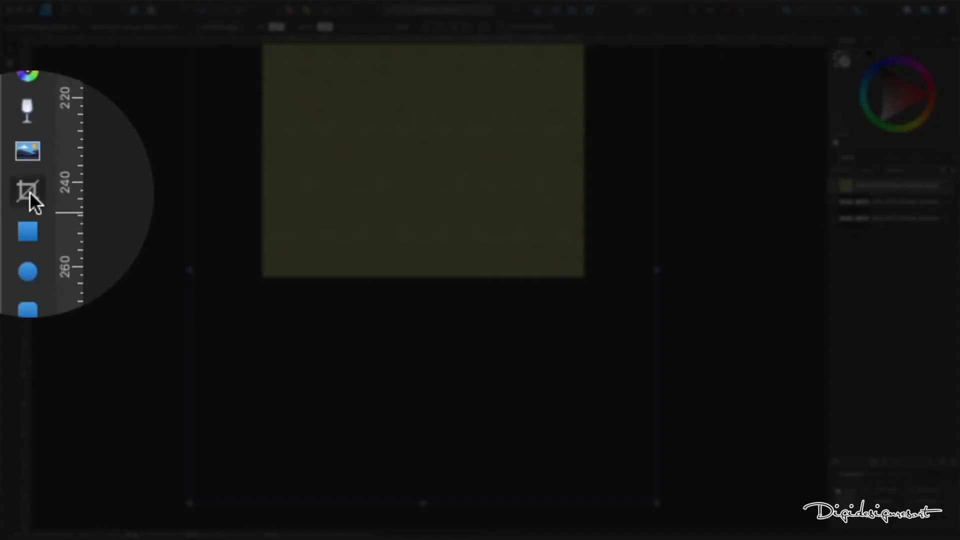
{"action": "left_click_drag", "start_coordinate": [188, 268], "coordinate": [259, 274]}
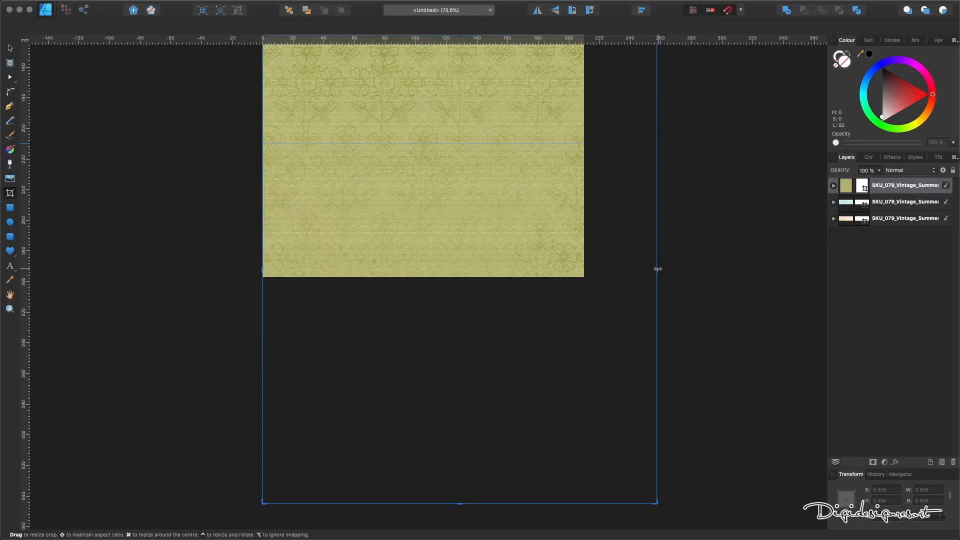
{"action": "left_click_drag", "start_coordinate": [658, 268], "coordinate": [583, 269]}
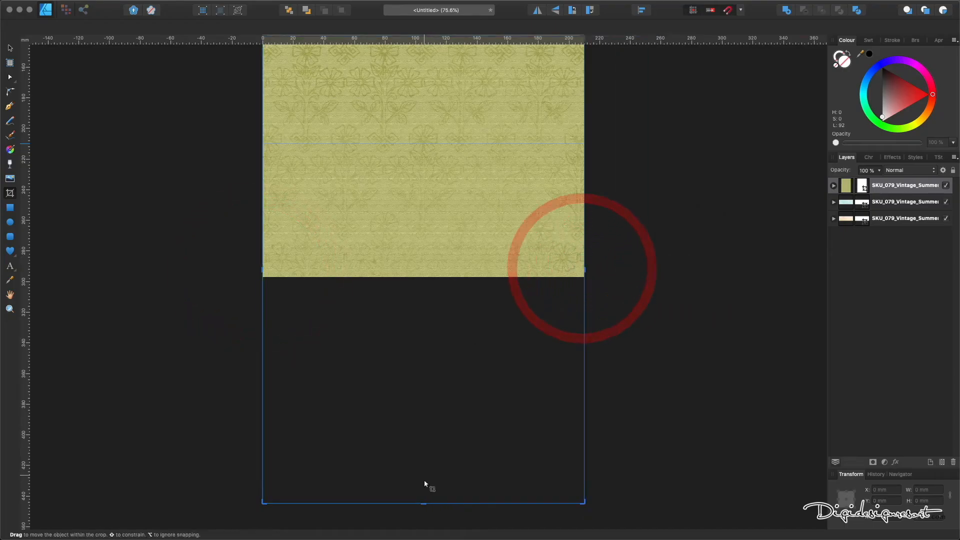
{"action": "left_click_drag", "start_coordinate": [423, 501], "coordinate": [424, 277]}
{"action": "scroll", "coordinate": [404, 240], "scroll_direction": "up", "scroll_amount": 5}
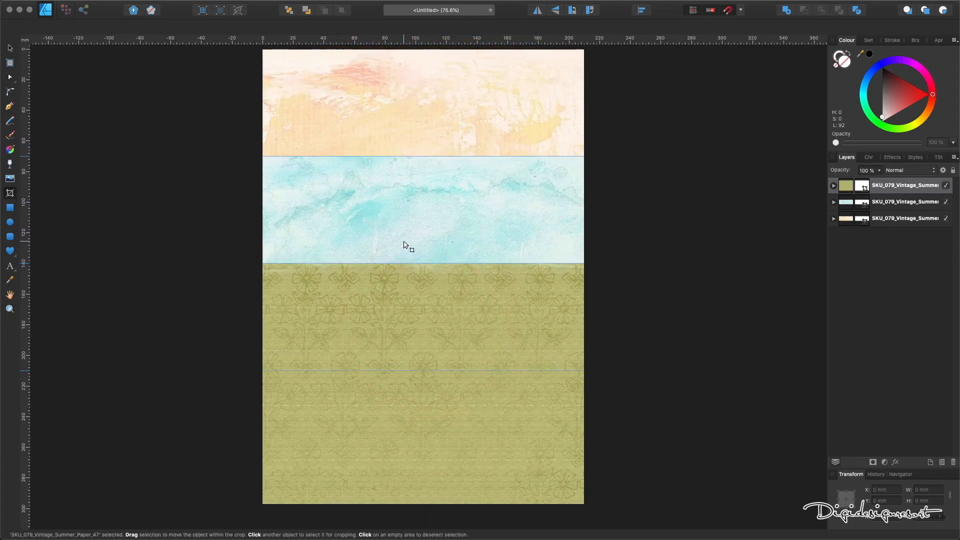
{"action": "mouse_move", "coordinate": [425, 503]}
{"action": "left_mouse_down"}
{"action": "mouse_move", "coordinate": [424, 371]}
{"action": "mouse_move", "coordinate": [414, 368]}
{"action": "left_mouse_up"}
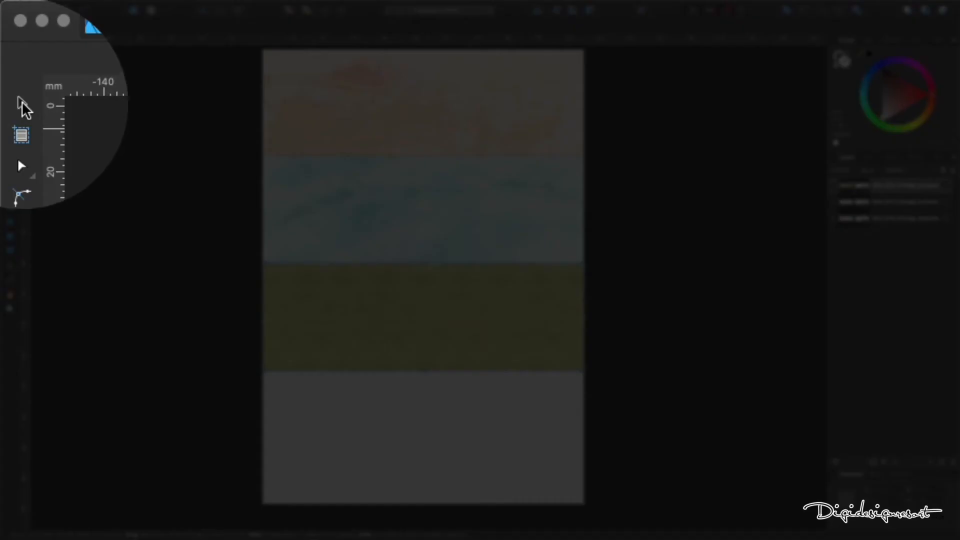
{"action": "left_click", "coordinate": [10, 48]}
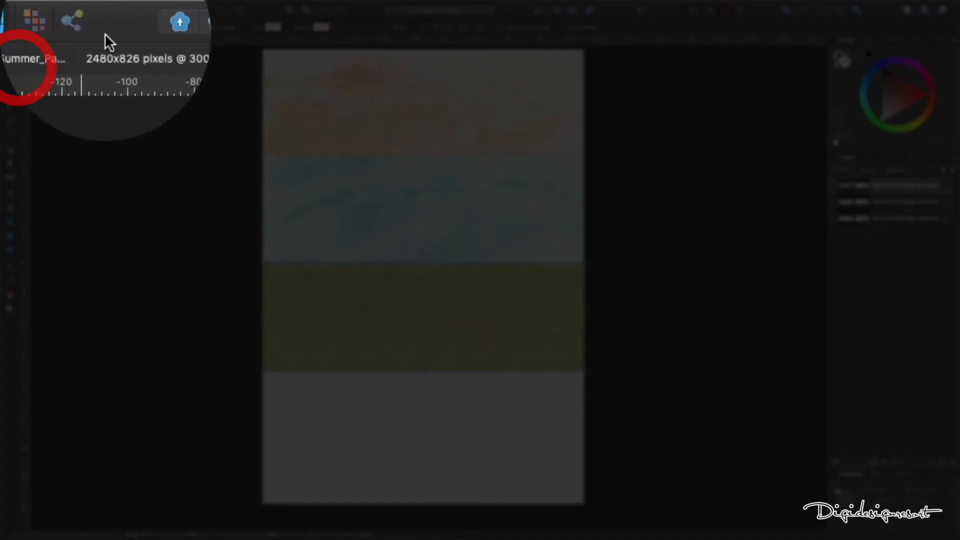
Place the red flowered paper image SKU_079_Vintage_Summer_Paper_21 at its original size and move its upper edge to the 210 mm guide, covering the page width.
{"action": "left_click", "coordinate": [107, 6]}
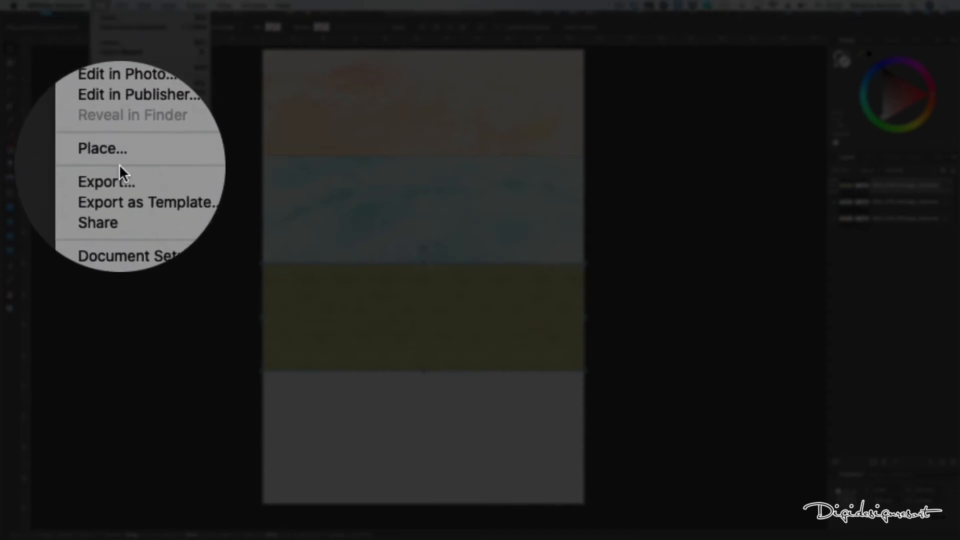
{"action": "left_click", "coordinate": [123, 159]}
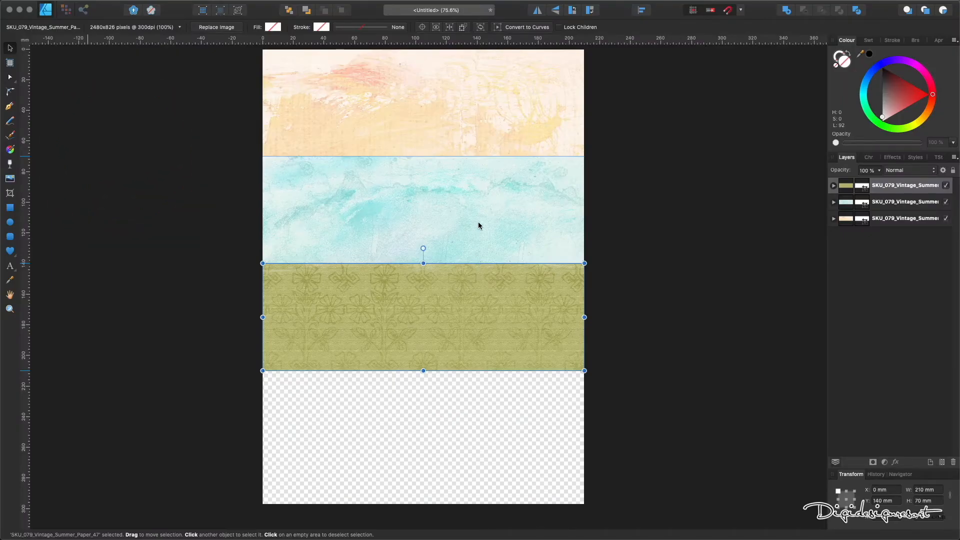
{"action": "scroll", "coordinate": [488, 198], "scroll_direction": "down", "scroll_amount": 8}
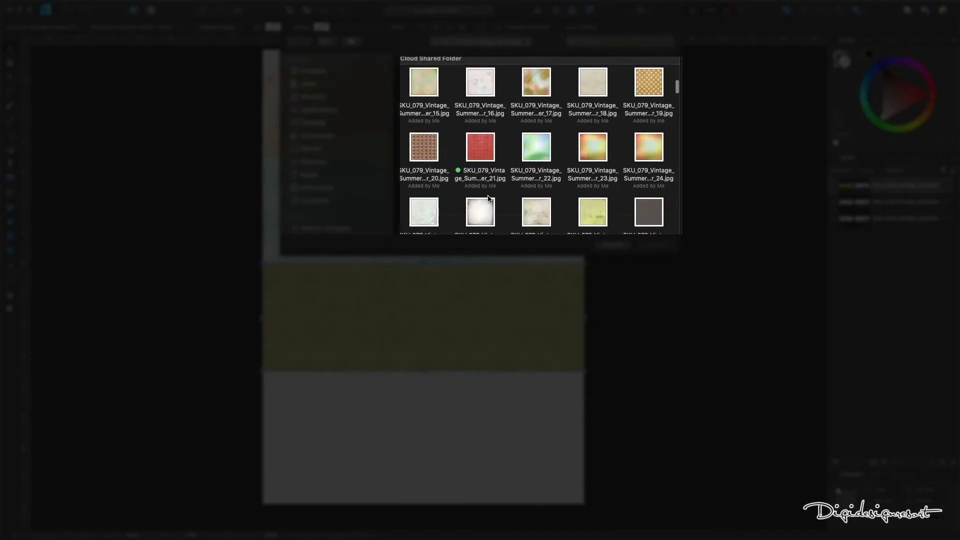
{"action": "left_click", "coordinate": [481, 80]}
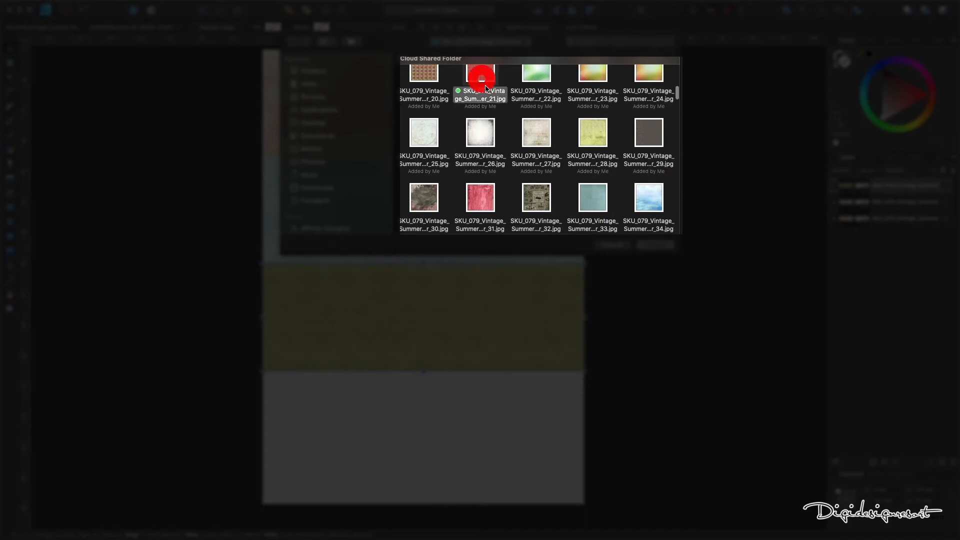
{"action": "left_click", "coordinate": [655, 245]}
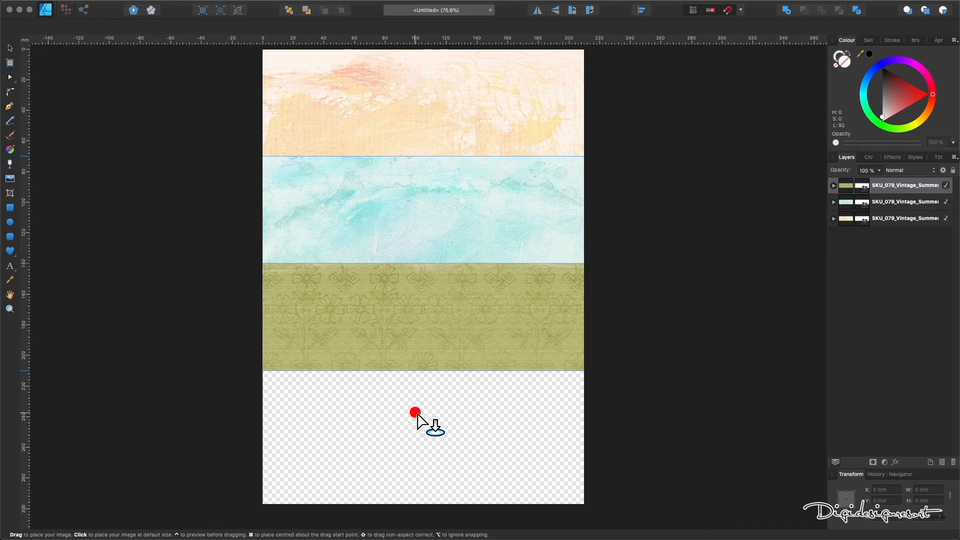
{"action": "left_click", "coordinate": [416, 415]}
{"action": "scroll", "coordinate": [416, 415], "scroll_direction": "down", "scroll_amount": 10}
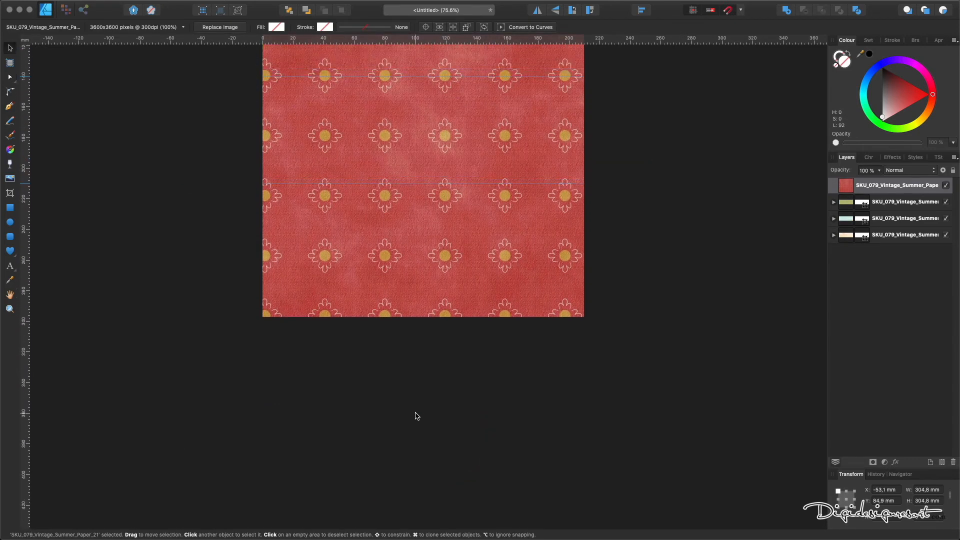
{"action": "scroll", "coordinate": [418, 242], "scroll_direction": "up", "scroll_amount": 4}
{"action": "left_click_drag", "start_coordinate": [414, 216], "coordinate": [422, 403]}
{"action": "scroll", "coordinate": [421, 404], "scroll_direction": "down", "scroll_amount": 4}
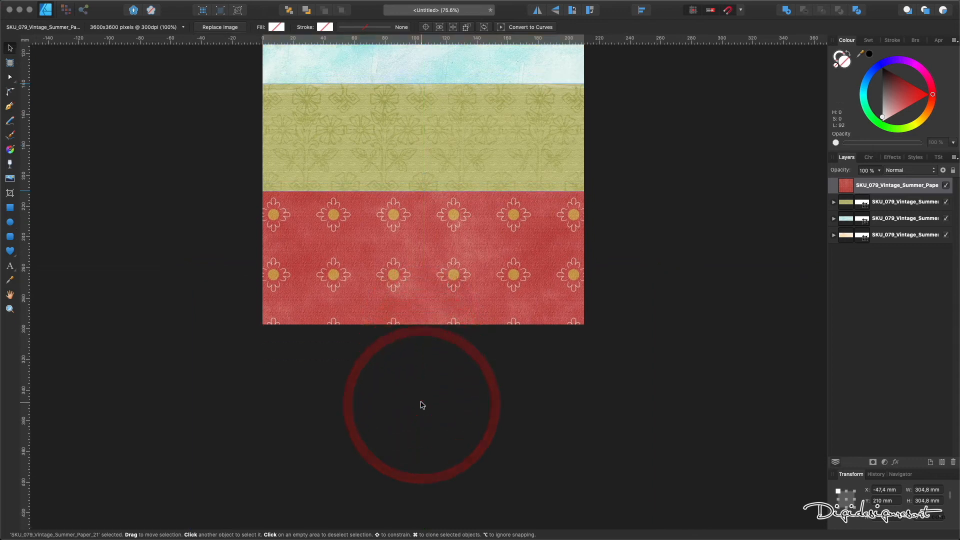
Crop the red paper with the Vector Crop tool to the strip below the 210 mm guide, 210 mm wide and 87 mm high, and deselect it.
{"action": "scroll", "coordinate": [421, 404], "scroll_direction": "down", "scroll_amount": 7}
{"action": "left_click", "coordinate": [10, 195]}
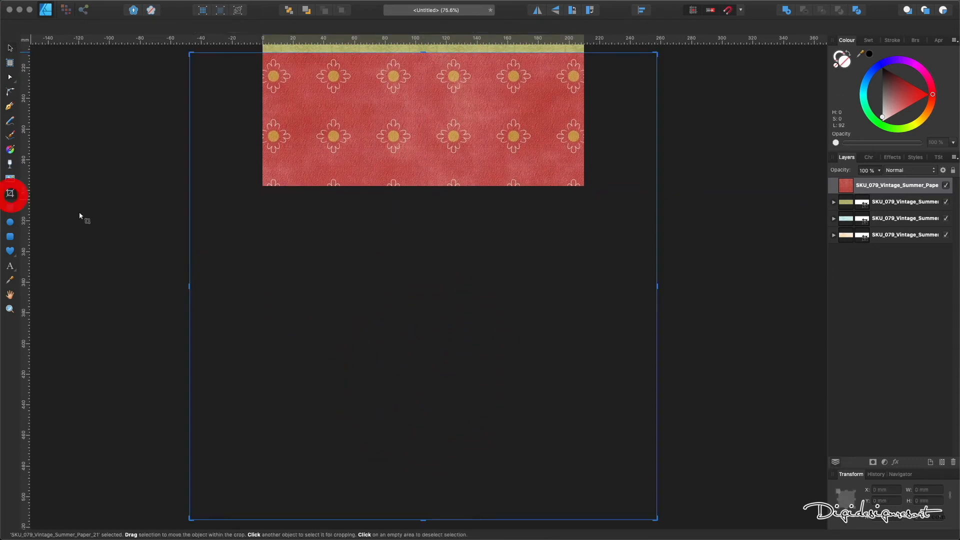
{"action": "left_click_drag", "start_coordinate": [192, 286], "coordinate": [261, 285]}
{"action": "left_click_drag", "start_coordinate": [655, 286], "coordinate": [584, 286]}
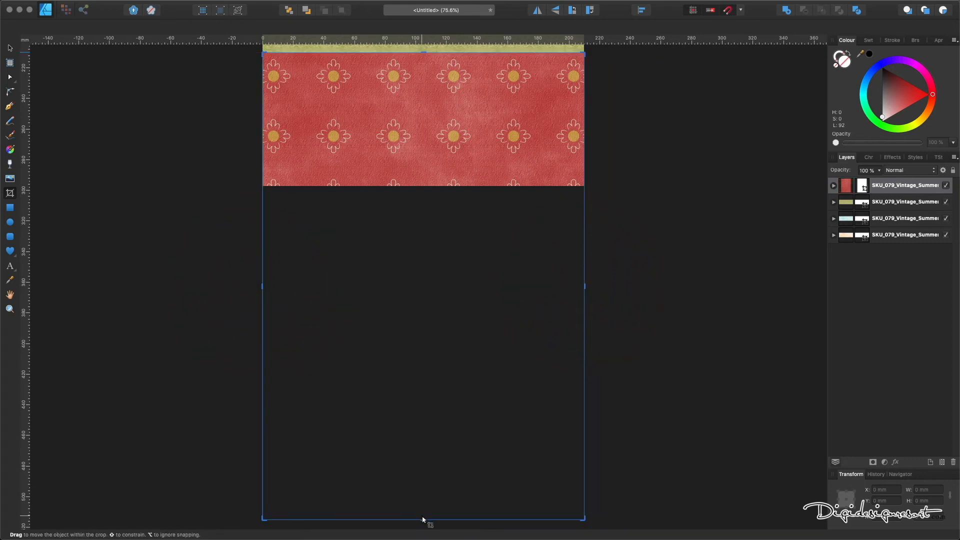
{"action": "left_click_drag", "start_coordinate": [423, 519], "coordinate": [424, 185]}
{"action": "scroll", "coordinate": [385, 216], "scroll_direction": "up", "scroll_amount": 5}
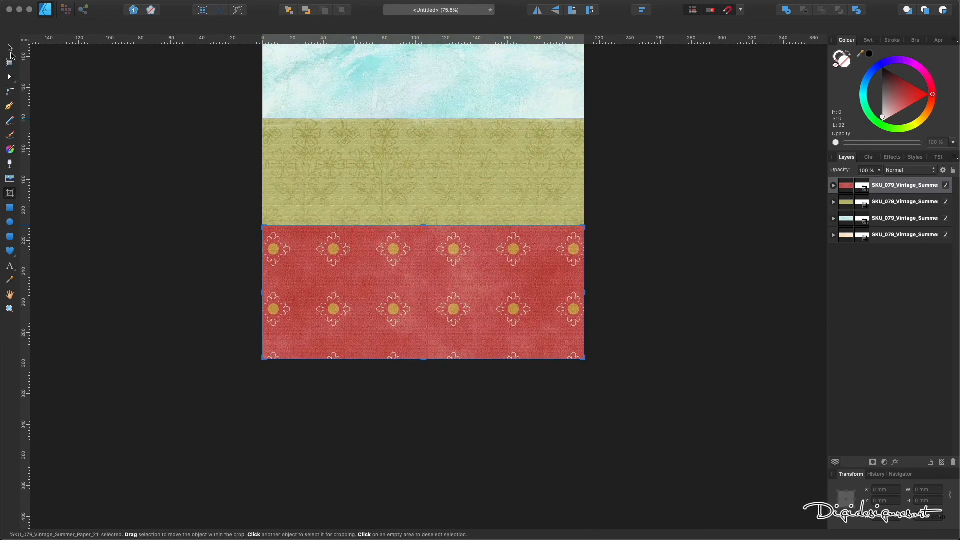
{"action": "left_click", "coordinate": [10, 49]}
{"action": "scroll", "coordinate": [144, 142], "scroll_direction": "up", "scroll_amount": 5}
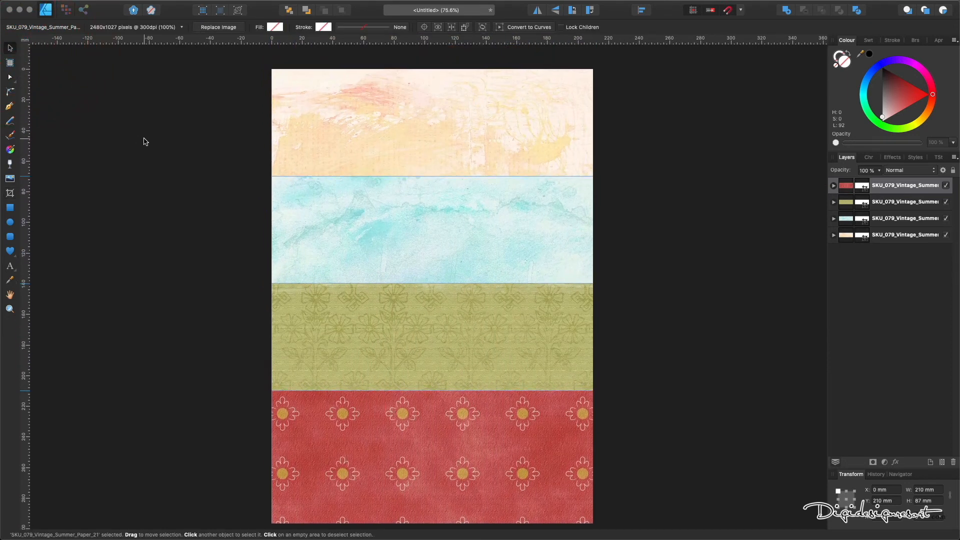
{"action": "scroll", "coordinate": [144, 142], "scroll_direction": "down", "scroll_amount": 1}
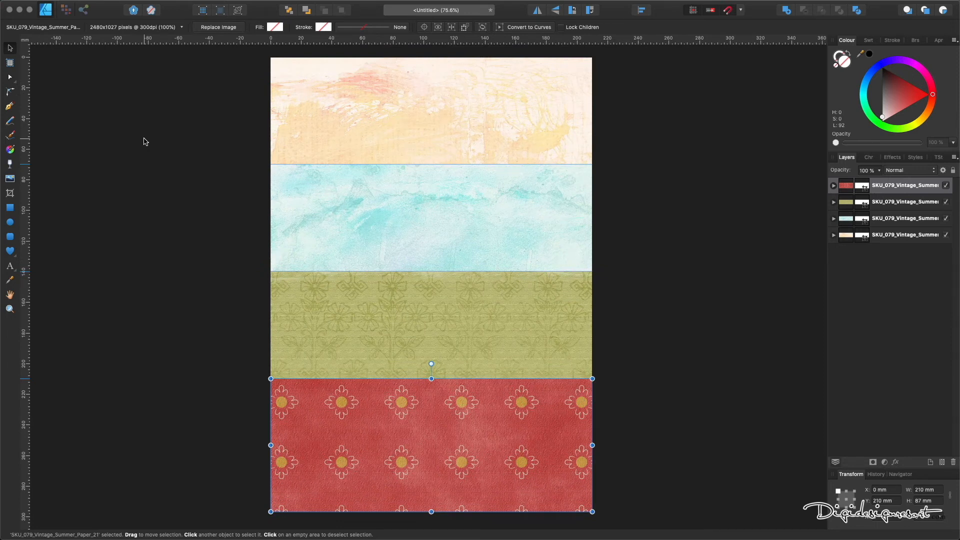
{"action": "left_click", "coordinate": [155, 125]}
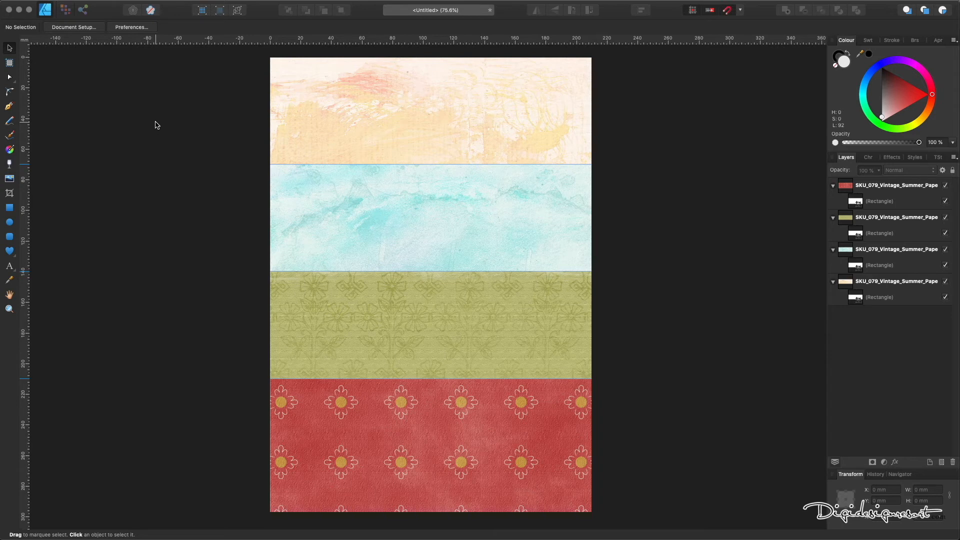
Select all four paper strips on the page and show the Assets studio.
{"action": "left_click_drag", "start_coordinate": [252, 47], "coordinate": [614, 523]}
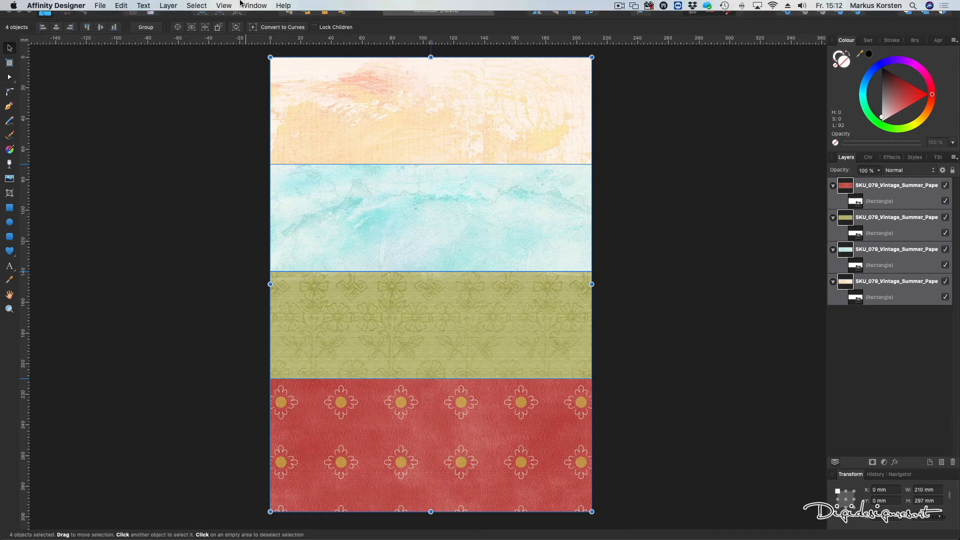
{"action": "left_click", "coordinate": [236, 5]}
{"action": "mouse_move", "coordinate": [247, 185]}
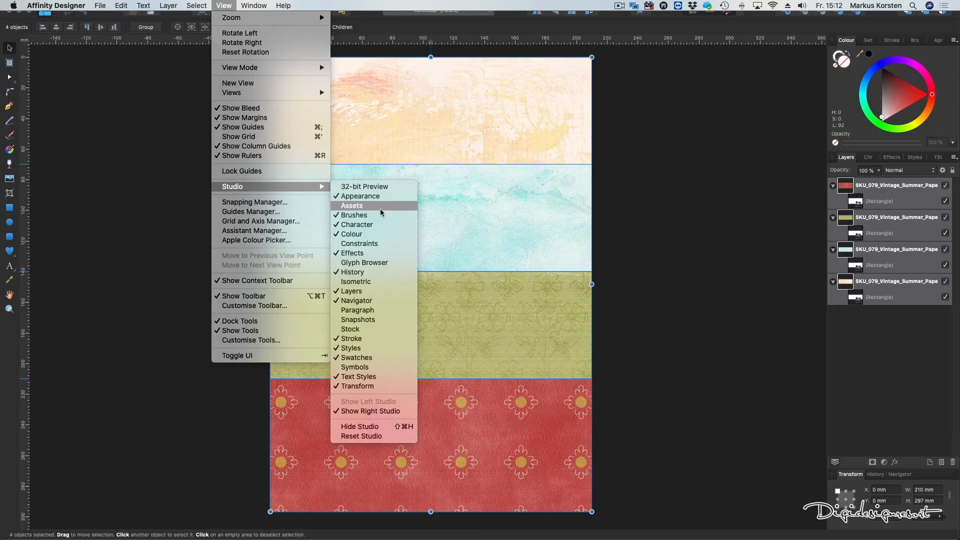
{"action": "left_click", "coordinate": [379, 207]}
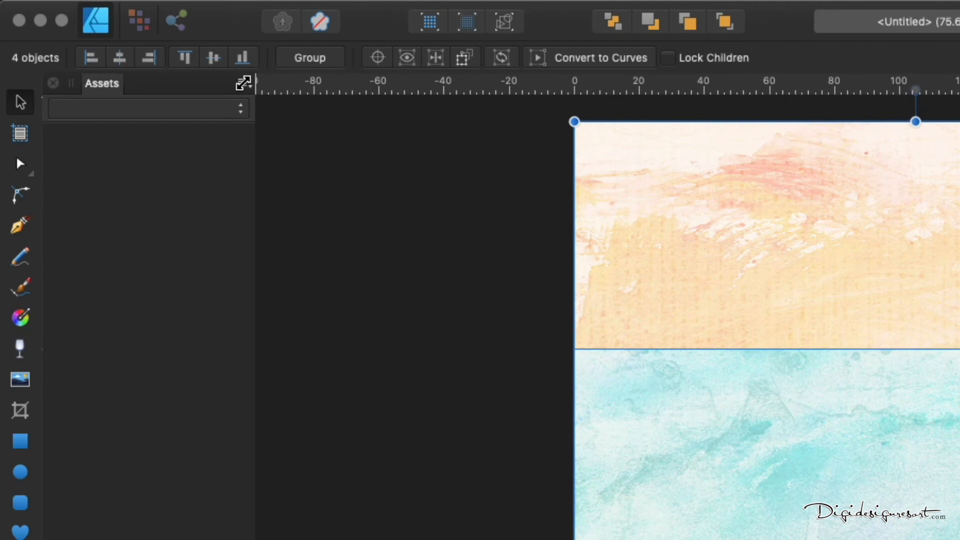
Create a new asset category and add the selected paper strips to its Assets subcategory.
{"action": "left_click", "coordinate": [244, 83]}
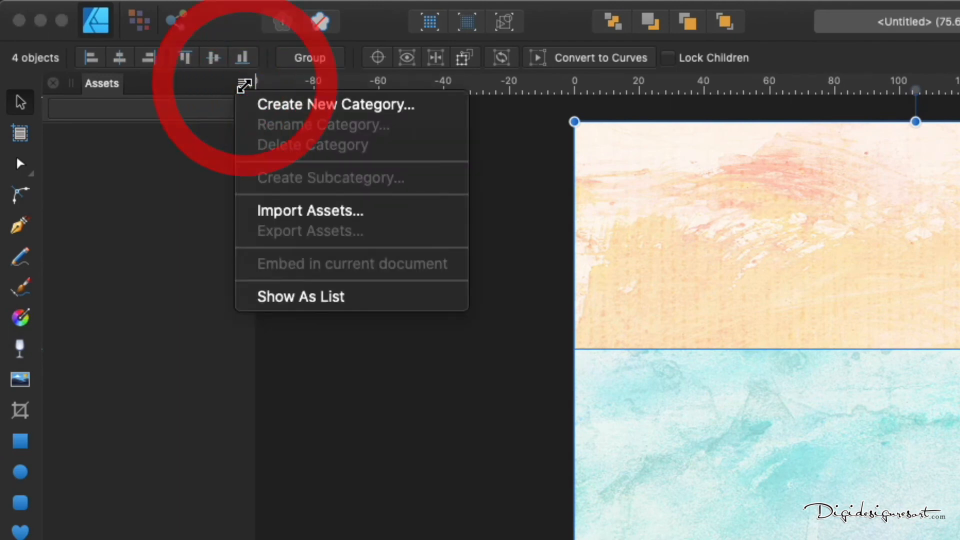
{"action": "left_click", "coordinate": [270, 104]}
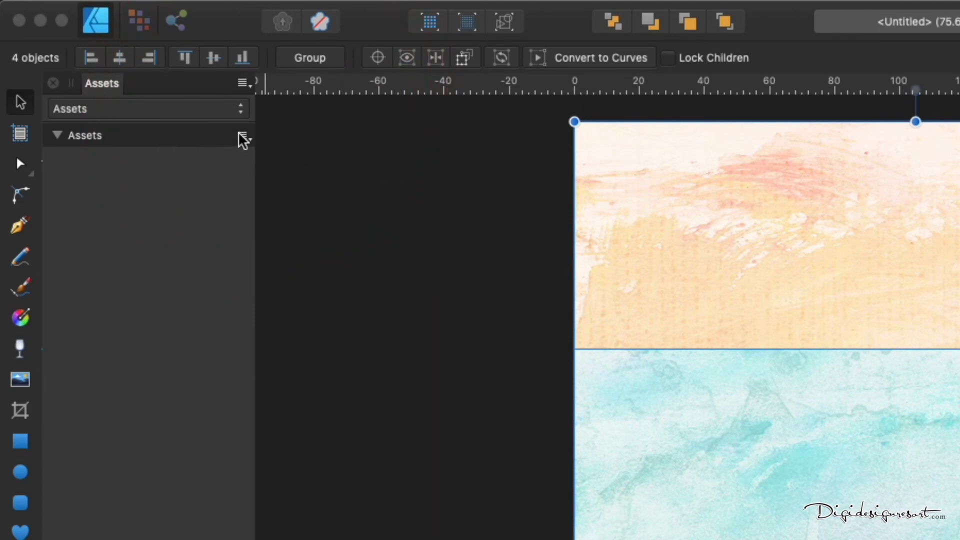
{"action": "left_click", "coordinate": [243, 139]}
{"action": "left_click", "coordinate": [262, 156]}
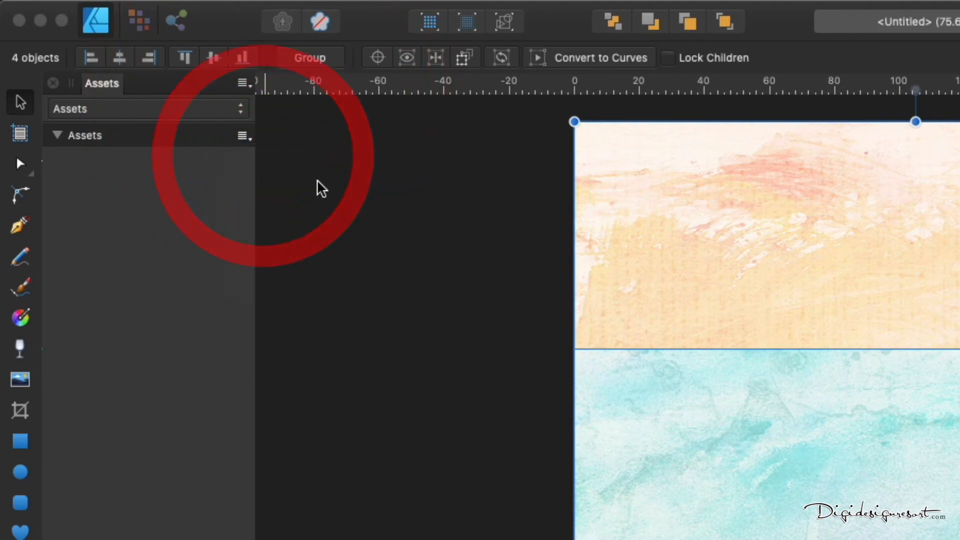
Rename the Assets subcategory to Papers and add the four selected paper strips to it.
{"action": "type", "text": "Pape"}
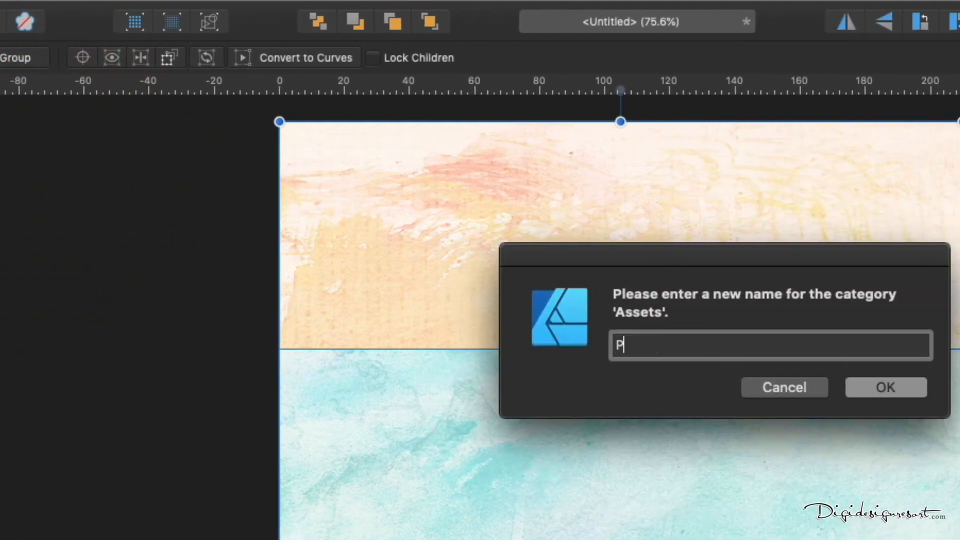
{"action": "type", "text": "rs"}
{"action": "key", "text": "Return"}
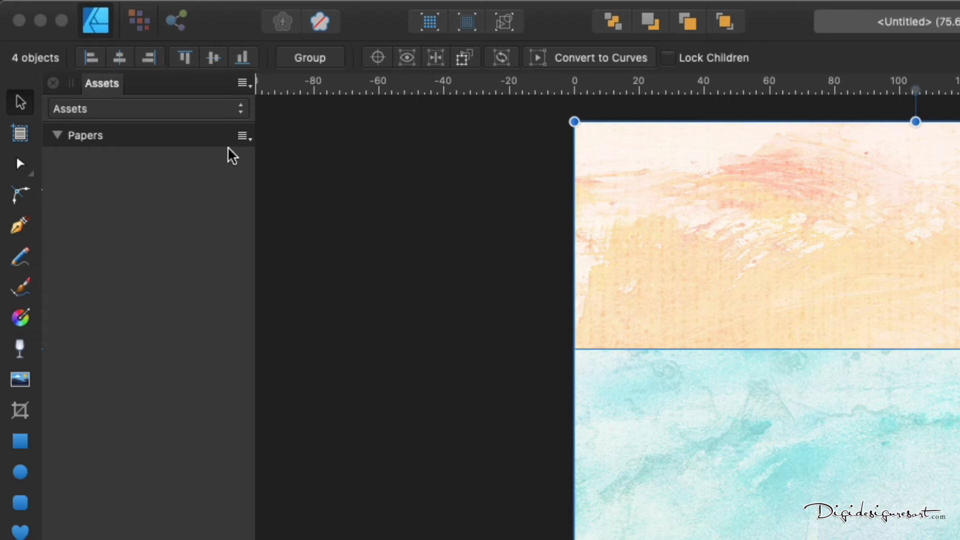
{"action": "left_click", "coordinate": [242, 136]}
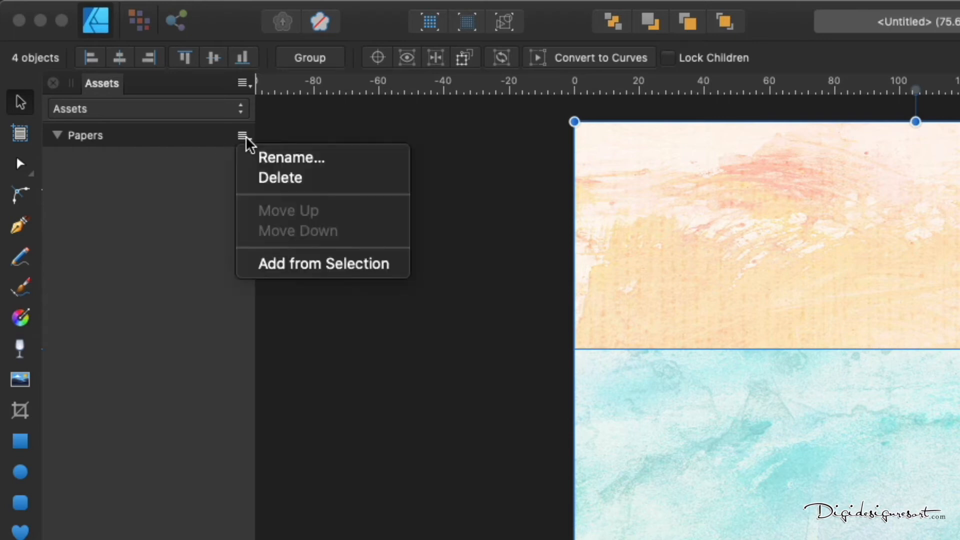
{"action": "left_click", "coordinate": [275, 274]}
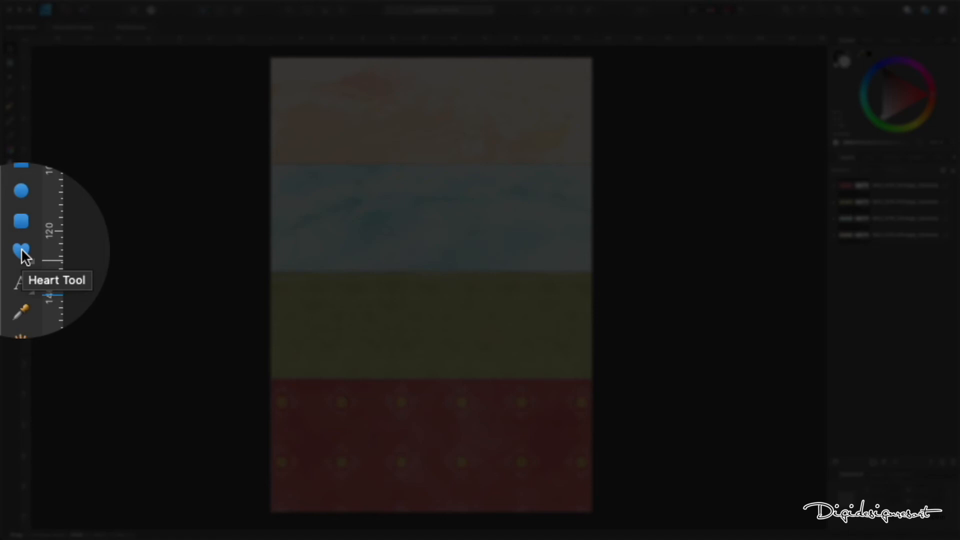
Draw a heart about 56 mm wide and 63 mm high on the peach strip, near its left end, with the Heart Tool.
{"action": "left_click", "coordinate": [22, 252]}
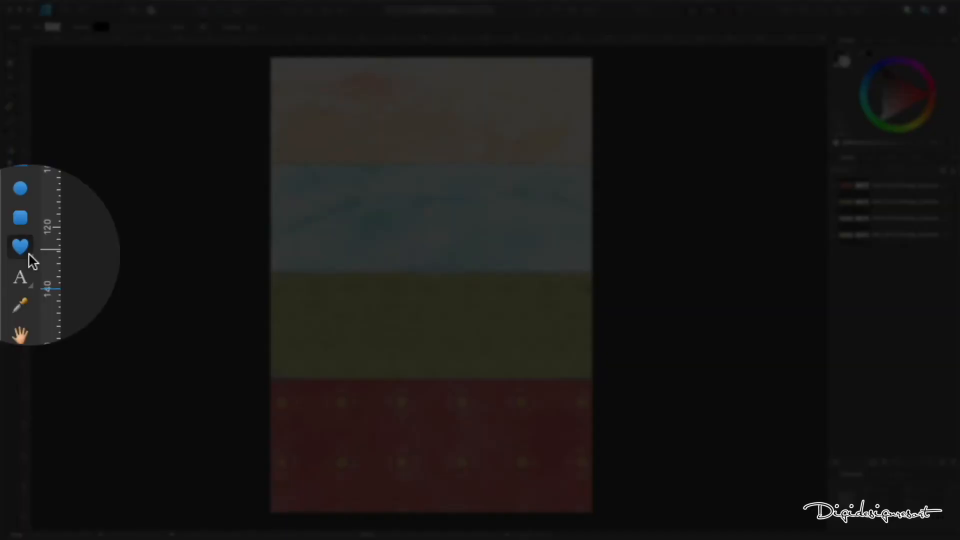
{"action": "left_click", "coordinate": [14, 255]}
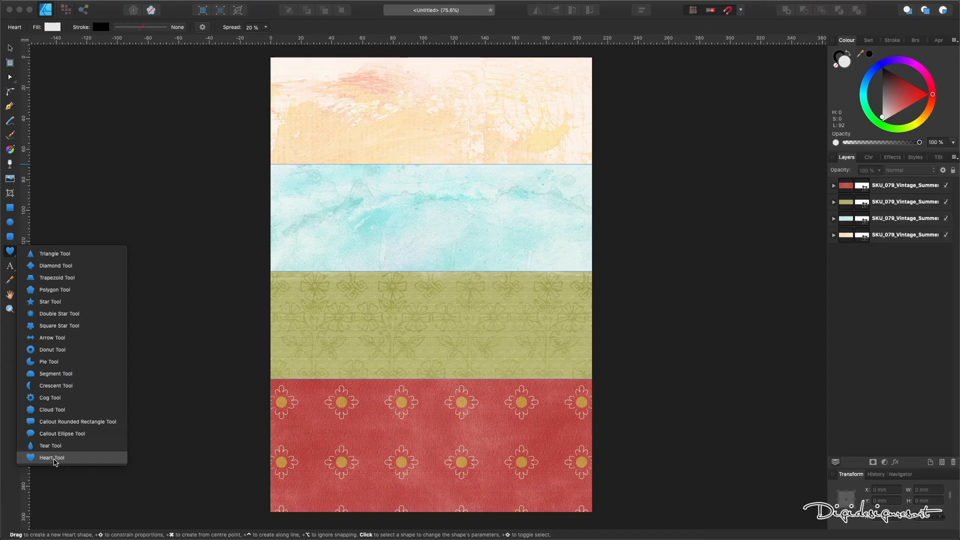
{"action": "left_click", "coordinate": [89, 449]}
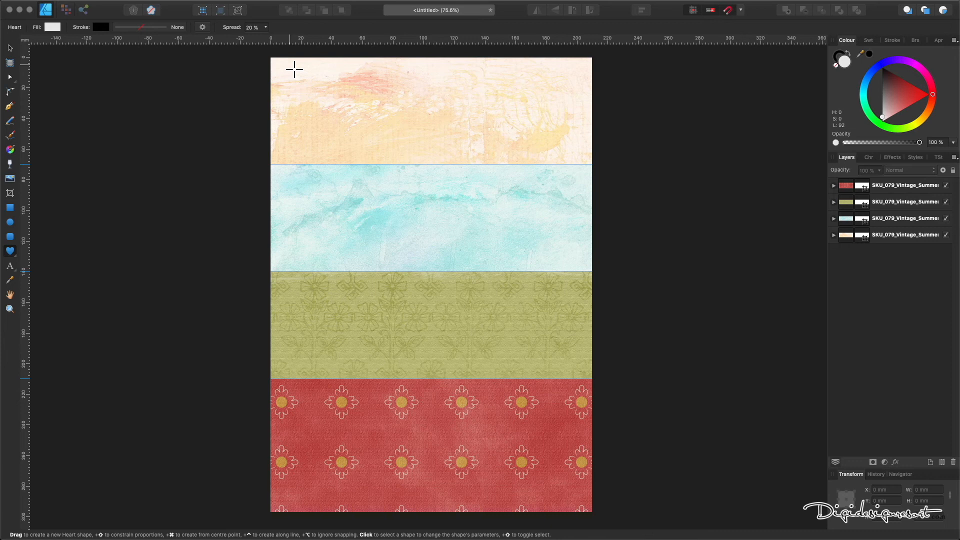
{"action": "left_click_drag", "start_coordinate": [296, 68], "coordinate": [380, 164]}
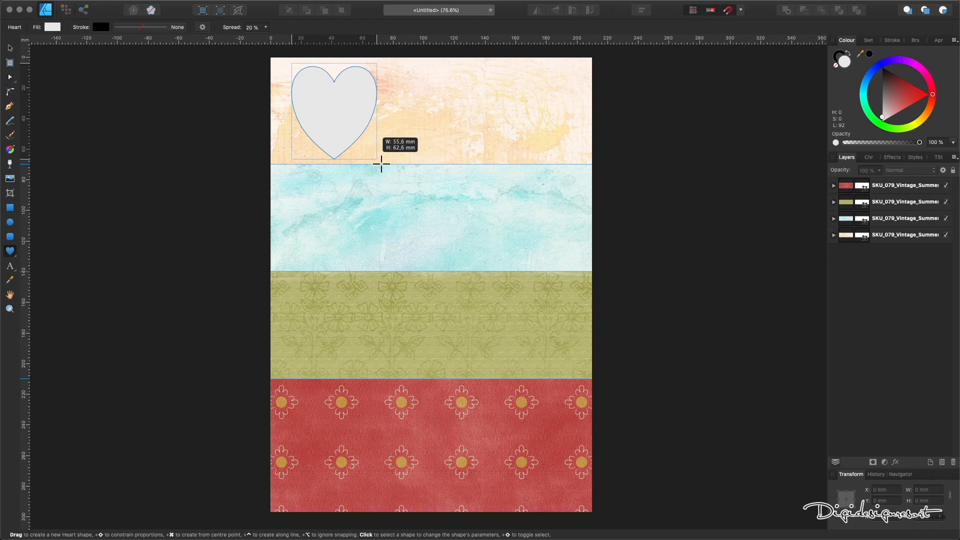
{"action": "left_click_drag", "start_coordinate": [381, 164], "coordinate": [381, 163]}
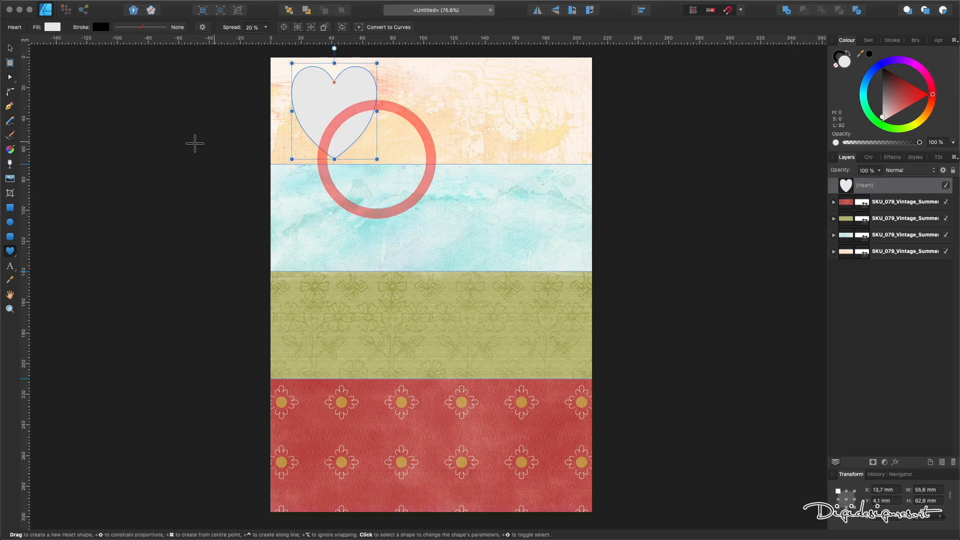
Duplicate the heart twice to the right at about 61 mm spacing to make a row of three on the peach strip.
{"action": "left_click", "coordinate": [10, 49]}
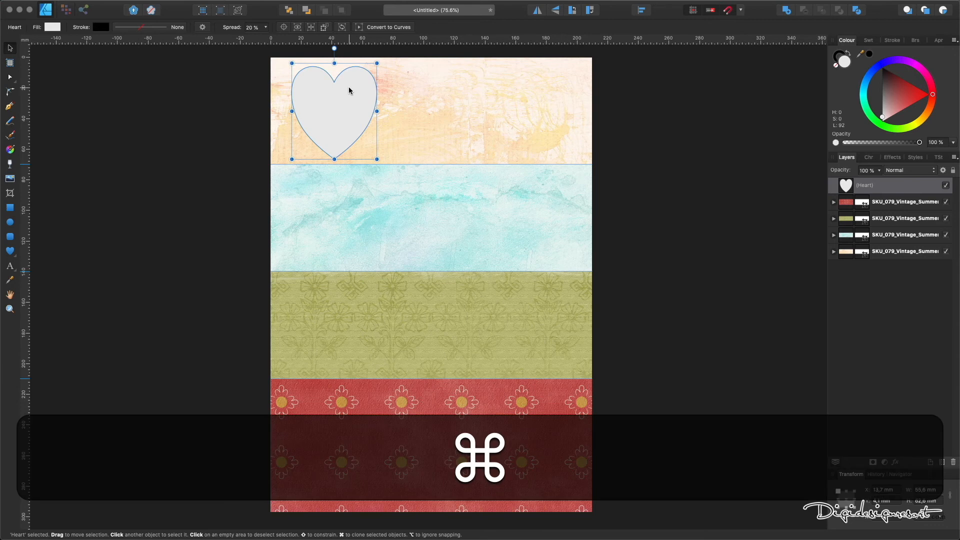
{"action": "key", "text": "super+j"}
{"action": "left_click_drag", "start_coordinate": [349, 90], "coordinate": [442, 90]}
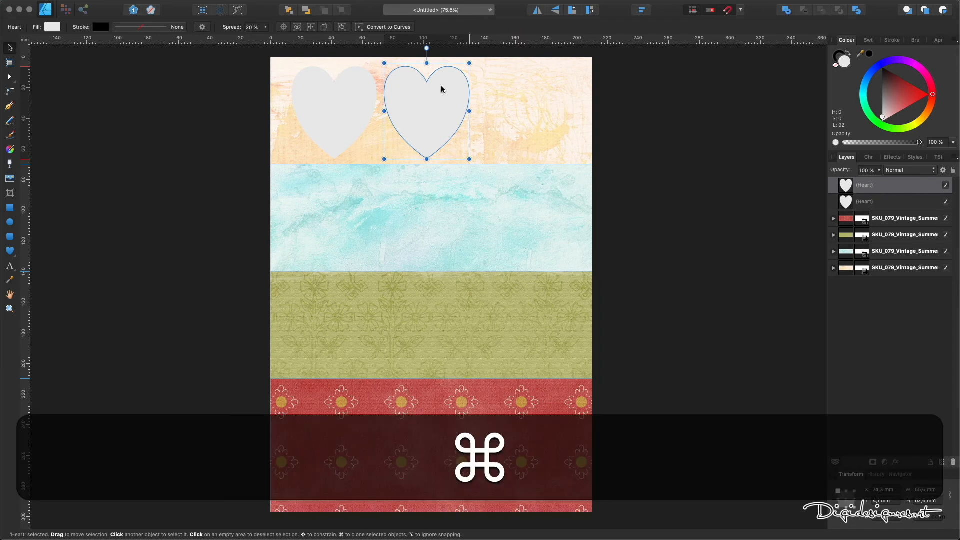
{"action": "key", "text": "super+j"}
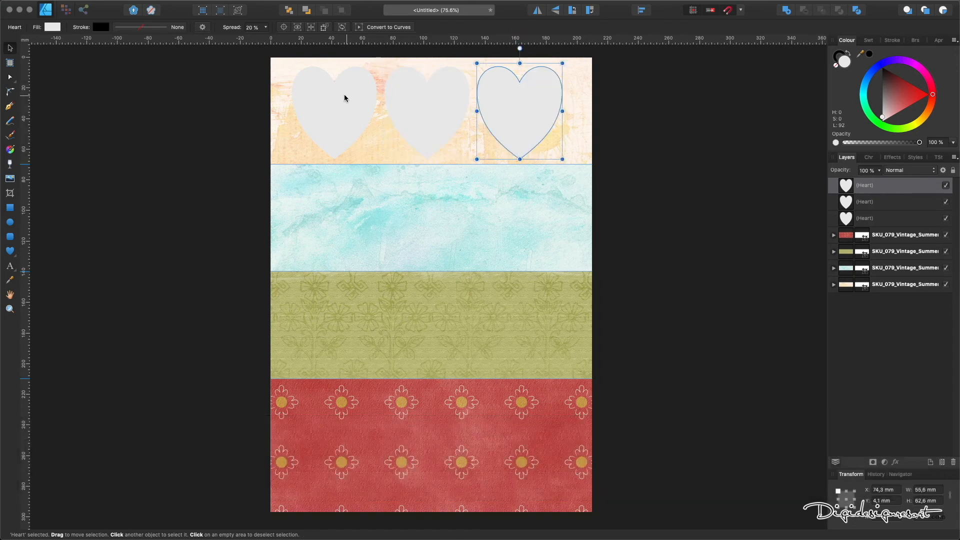
Duplicate the row of three hearts onto the blue, green and red strips, and lower the red strip's row to about Y 219 mm.
{"action": "left_click", "coordinate": [343, 98], "text": "shift"}
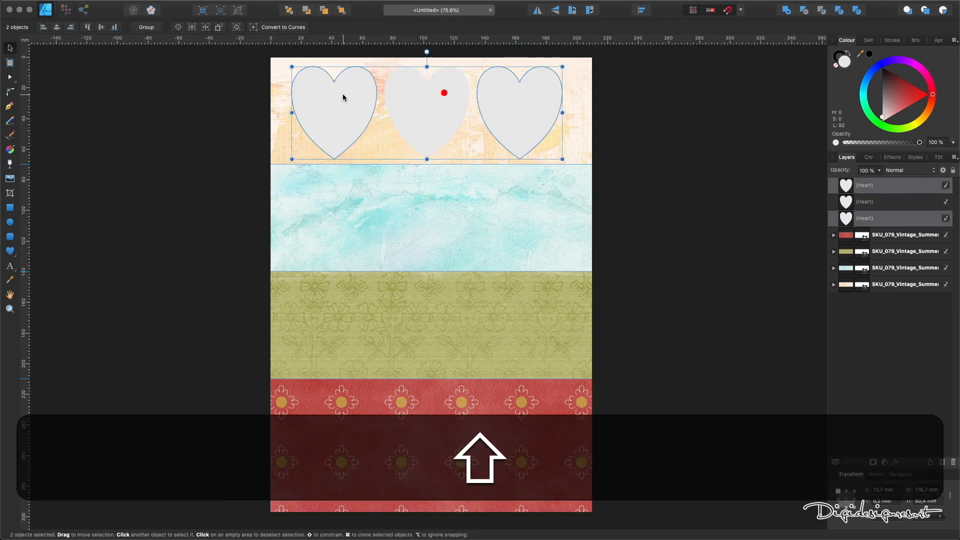
{"action": "left_click", "coordinate": [446, 100], "text": "shift"}
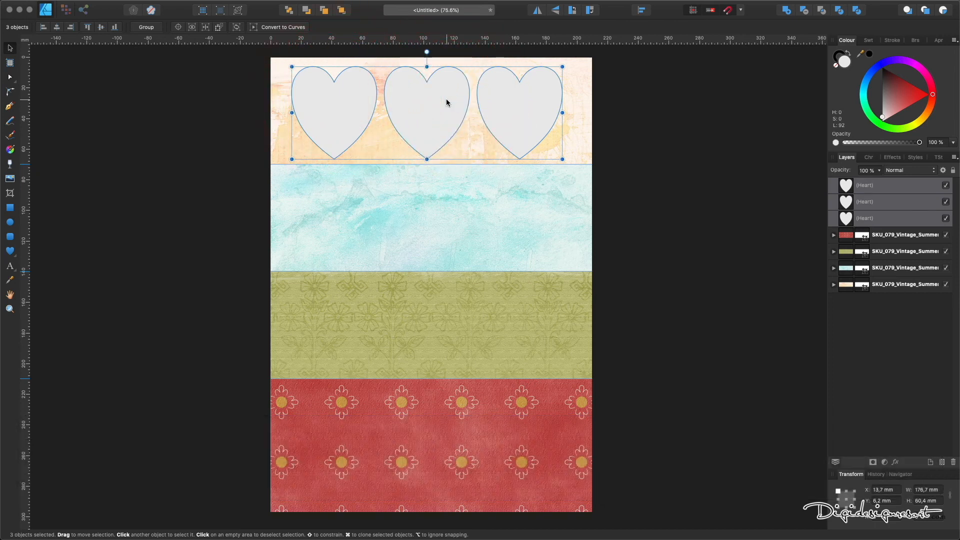
{"action": "key", "text": "super+j"}
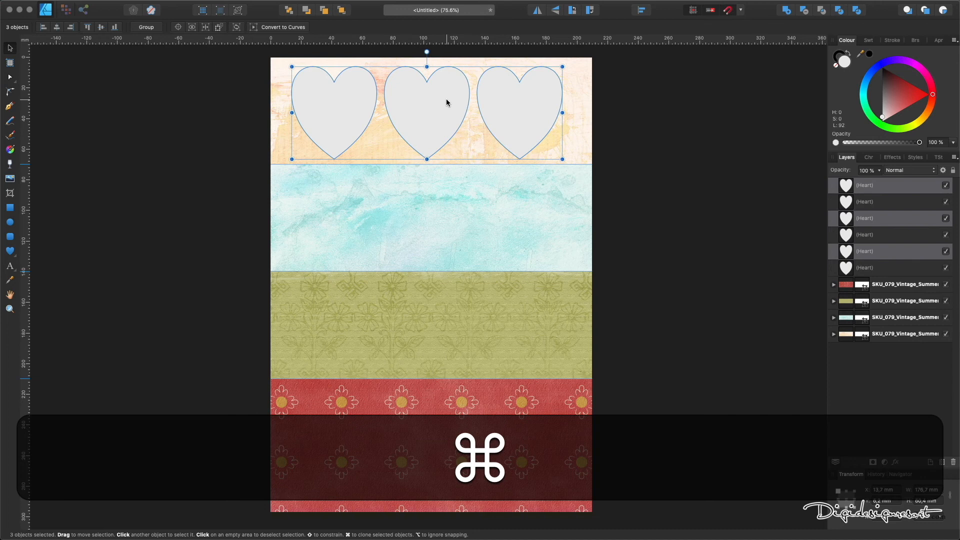
{"action": "left_click_drag", "start_coordinate": [446, 99], "coordinate": [444, 208]}
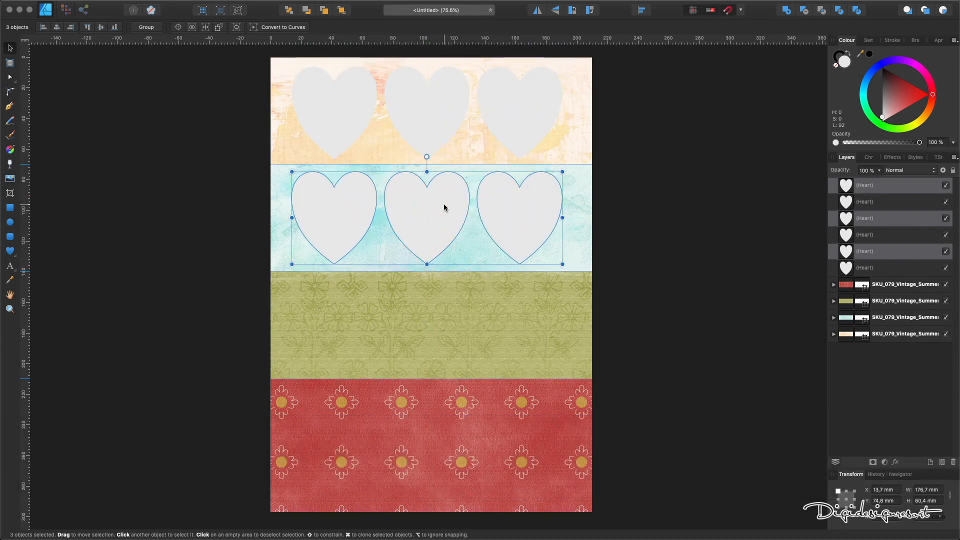
{"action": "key", "text": "super+j"}
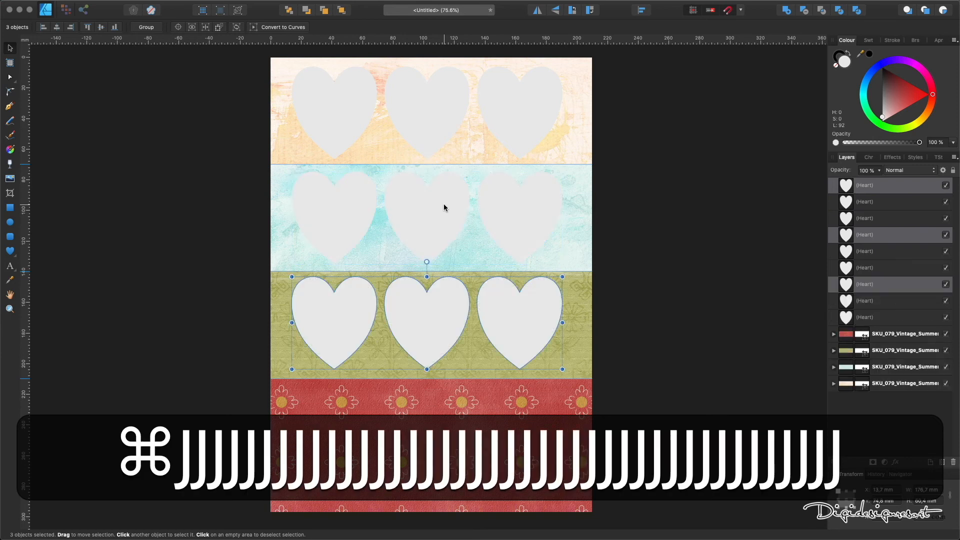
{"action": "key", "text": "super+j"}
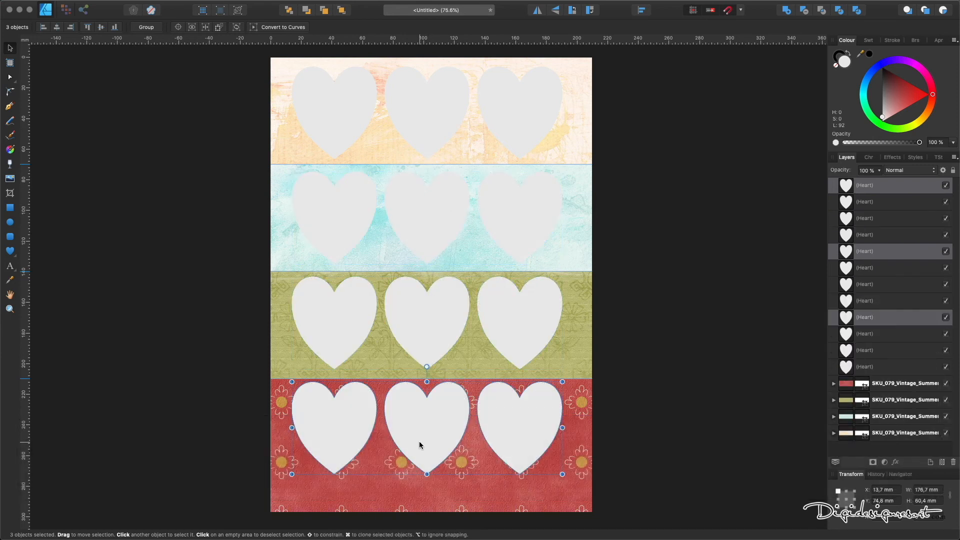
{"action": "left_click_drag", "start_coordinate": [423, 427], "coordinate": [425, 437]}
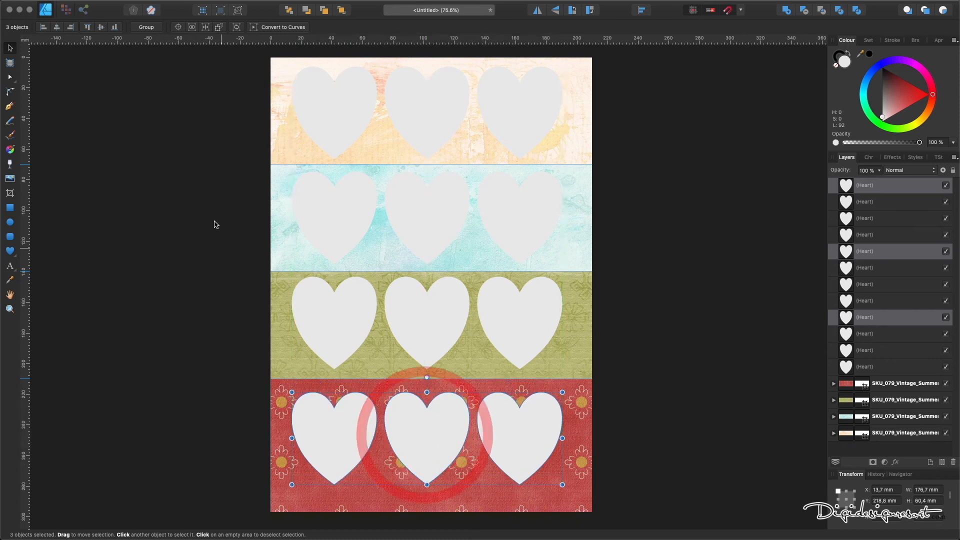
{"action": "left_click", "coordinate": [314, 98], "text": "shift"}
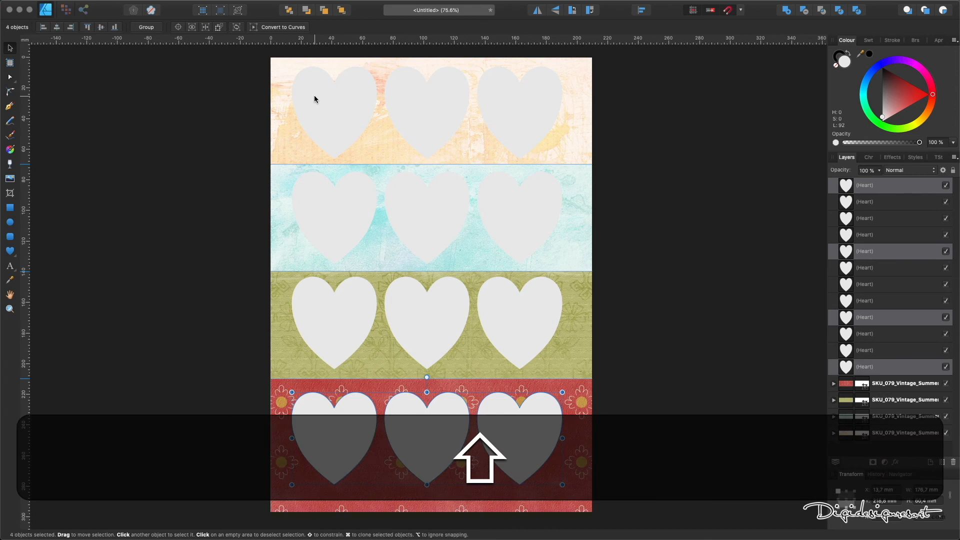
{"action": "left_click", "coordinate": [395, 100], "text": "shift"}
{"action": "left_click", "coordinate": [216, 98]}
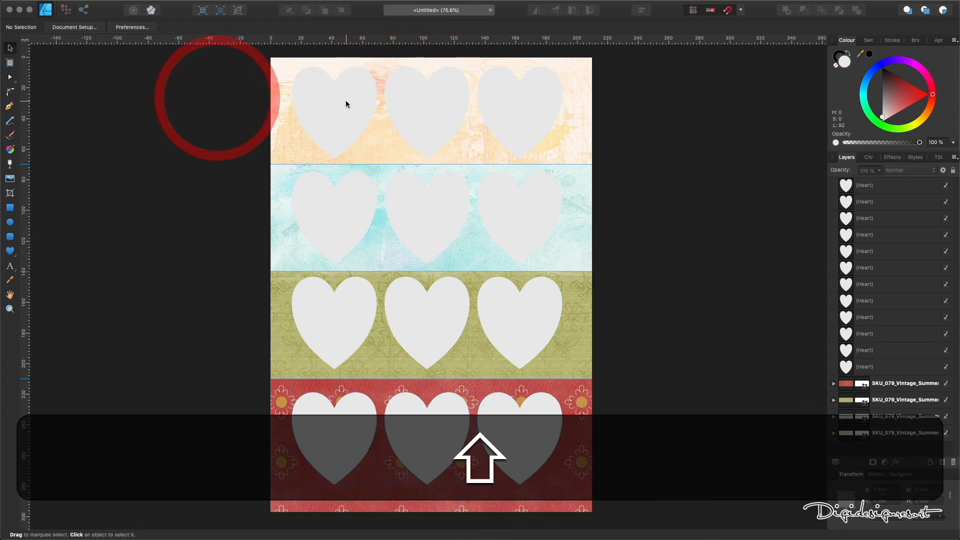
Select the three hearts on the peach strip and merge them into one curves object with the Add operation.
{"action": "left_click", "coordinate": [345, 100], "text": "shift"}
{"action": "left_click", "coordinate": [422, 101], "text": "shift"}
{"action": "left_click", "coordinate": [519, 111], "text": "shift"}
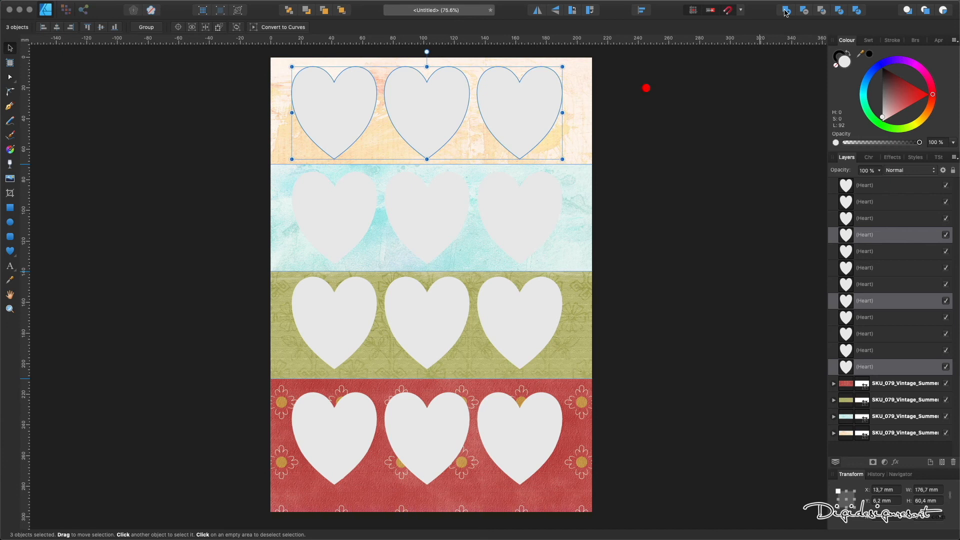
{"action": "left_click", "coordinate": [785, 11]}
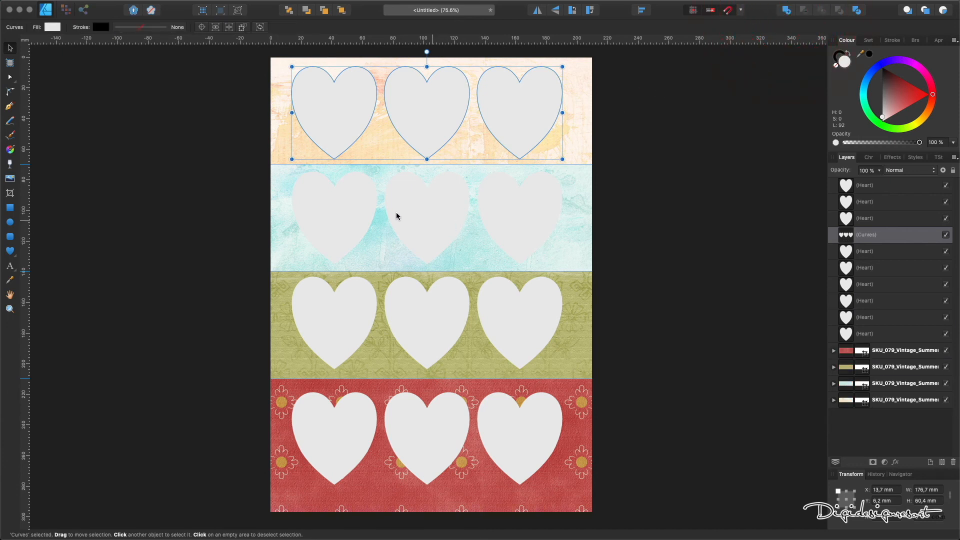
Merge the three hearts on the blue strip into one curves object with the Add operation.
{"action": "left_click", "coordinate": [334, 205]}
{"action": "left_click", "coordinate": [428, 211], "text": "shift"}
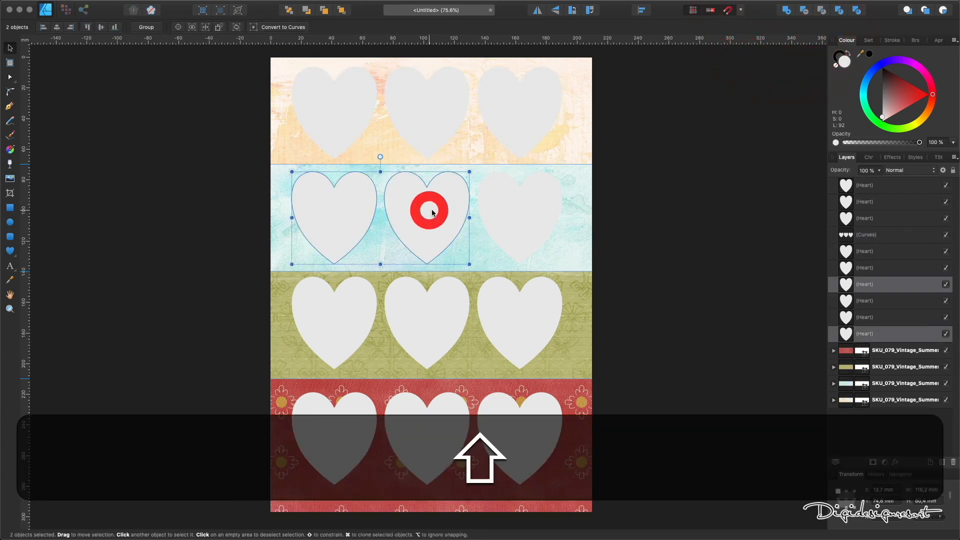
{"action": "left_click", "coordinate": [520, 214], "text": "shift"}
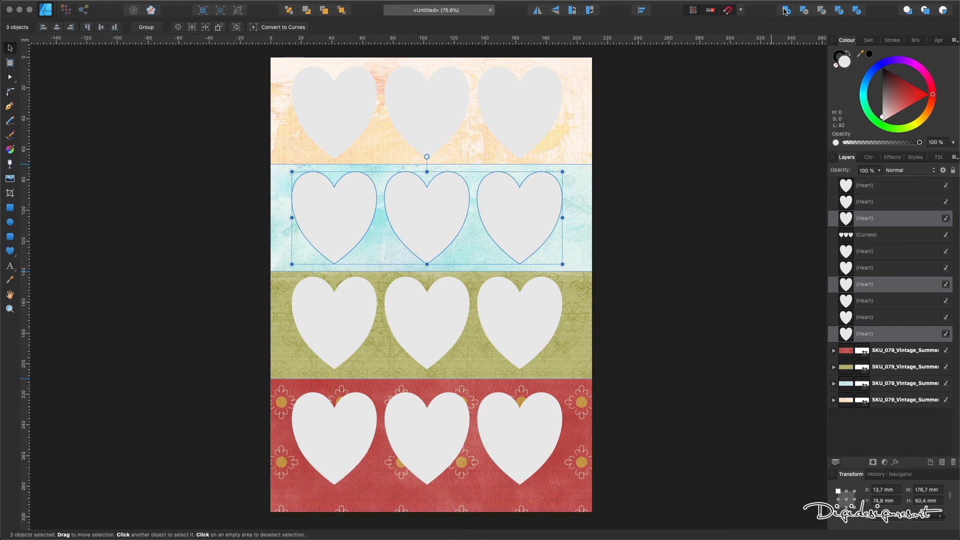
{"action": "left_click", "coordinate": [786, 10]}
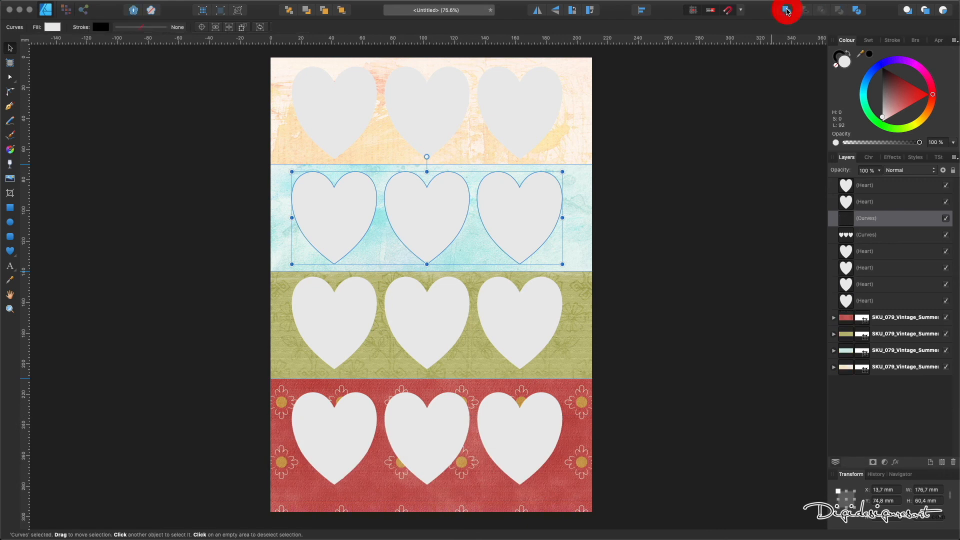
Merge the three hearts on the green strip into one curves object with the Add operation.
{"action": "left_click", "coordinate": [342, 303]}
{"action": "left_click", "coordinate": [417, 304], "text": "shift"}
{"action": "left_click", "coordinate": [515, 306], "text": "shift"}
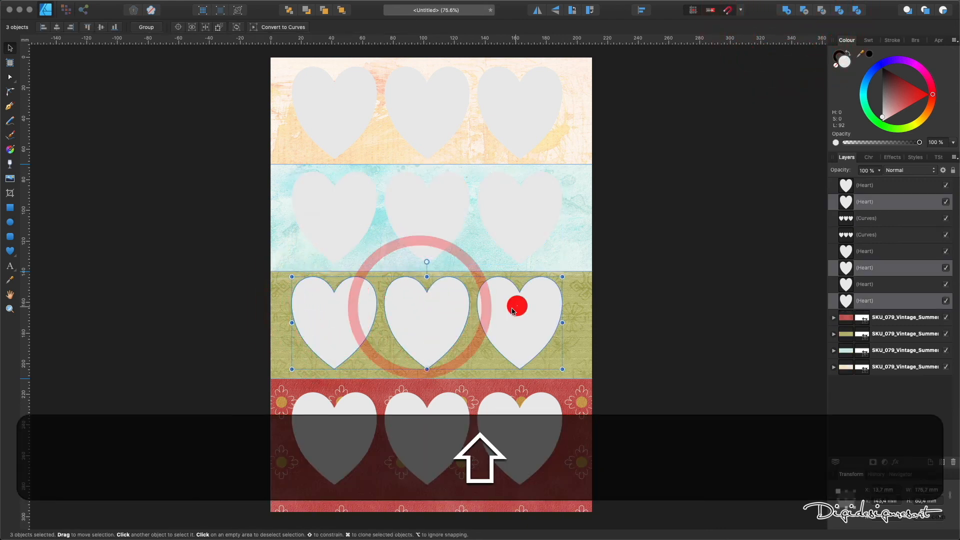
{"action": "left_click", "coordinate": [786, 11]}
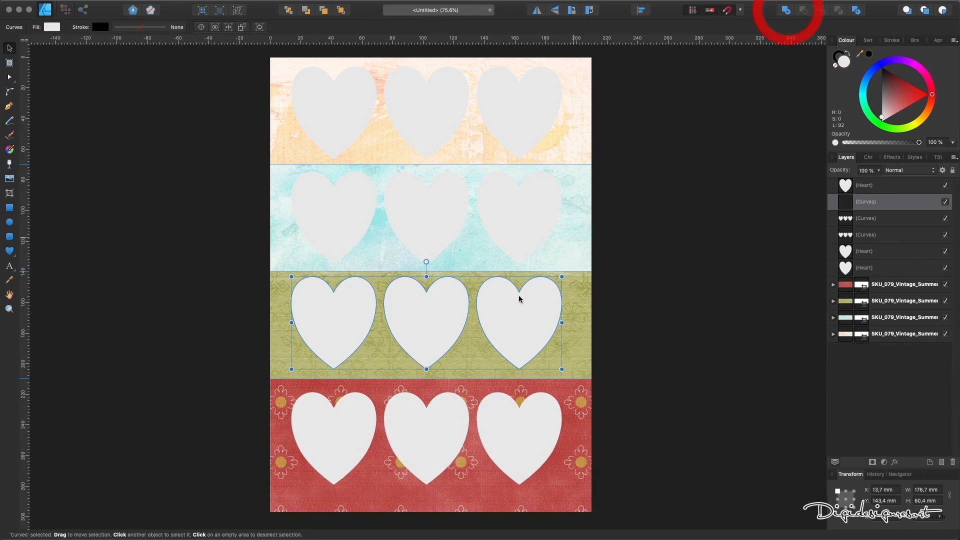
Merge the three hearts on the red strip into one curves object with the Add operation, and clear the selection.
{"action": "left_click", "coordinate": [326, 433]}
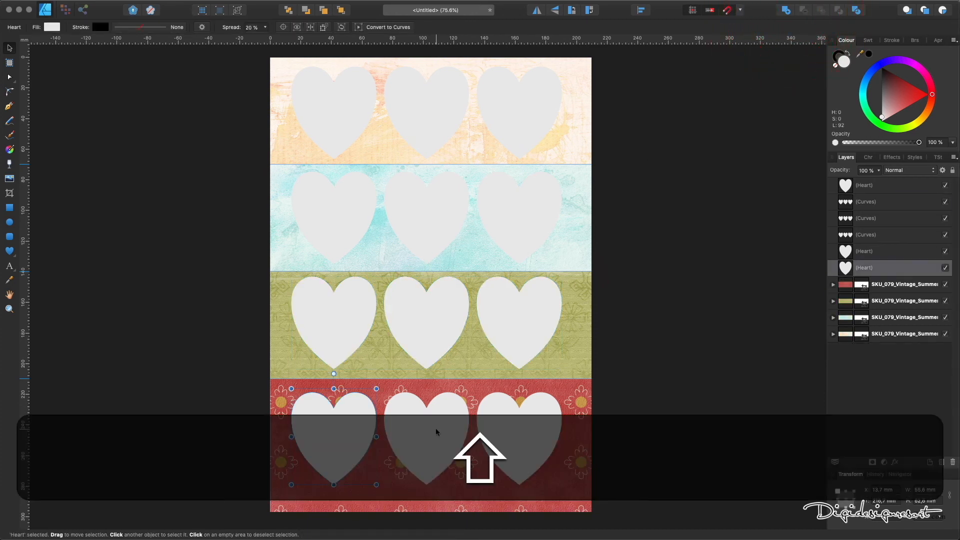
{"action": "left_click", "coordinate": [430, 428], "text": "shift"}
{"action": "left_click", "coordinate": [514, 428], "text": "shift"}
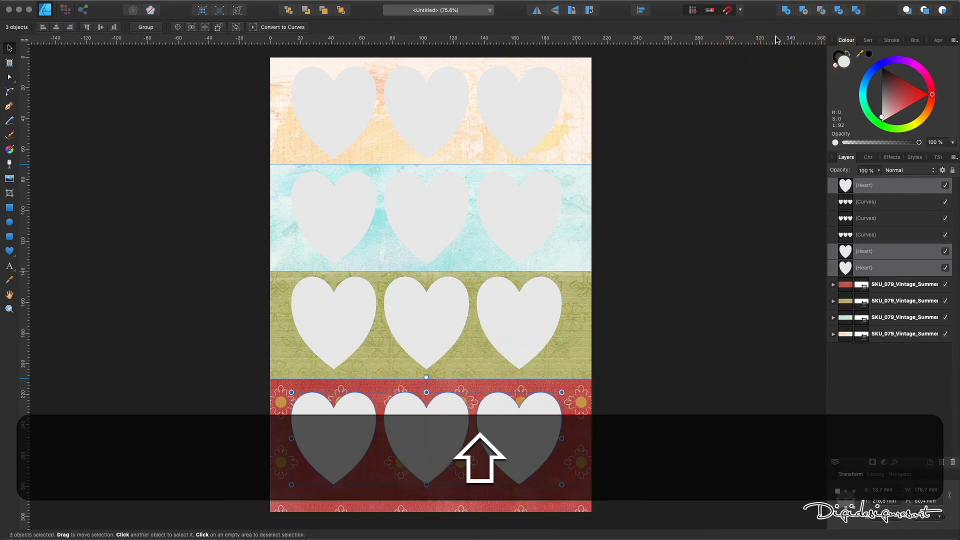
{"action": "left_click", "coordinate": [786, 11]}
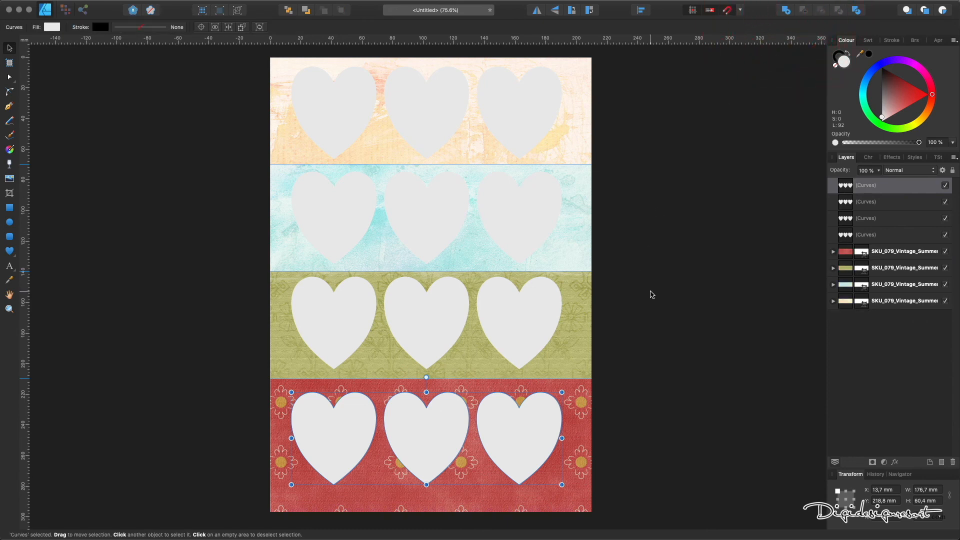
{"action": "left_click", "coordinate": [651, 295]}
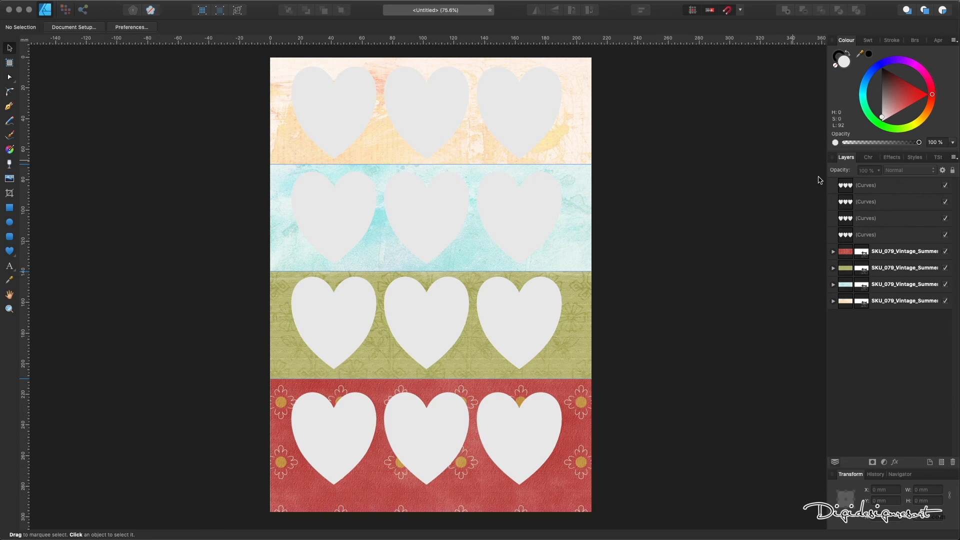
Mask the red and green paper strips with the merged heart rows lying on them, so each paper is cut to its three hearts.
{"action": "left_click", "coordinate": [847, 186]}
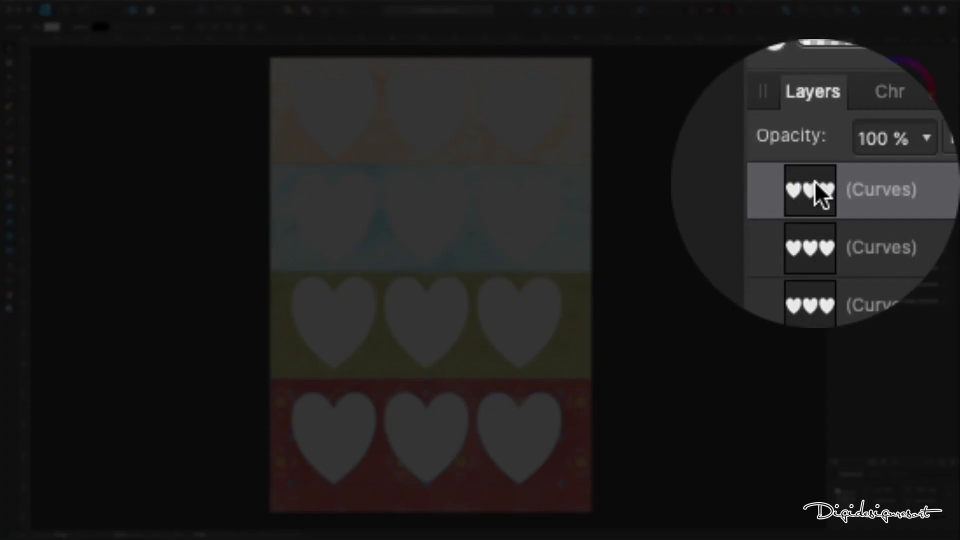
{"action": "left_click_drag", "start_coordinate": [816, 188], "coordinate": [814, 250]}
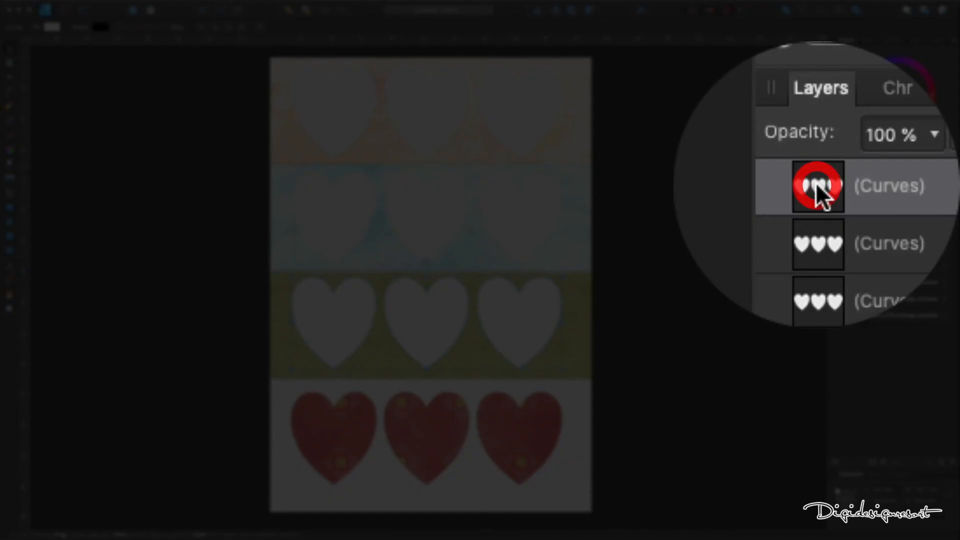
{"action": "left_click_drag", "start_coordinate": [816, 186], "coordinate": [816, 283]}
{"action": "left_click_drag", "start_coordinate": [815, 281], "coordinate": [850, 283]}
Mask the blue and peach paper strips with their own merged heart rows, cutting each paper to three hearts.
{"action": "left_click", "coordinate": [508, 214]}
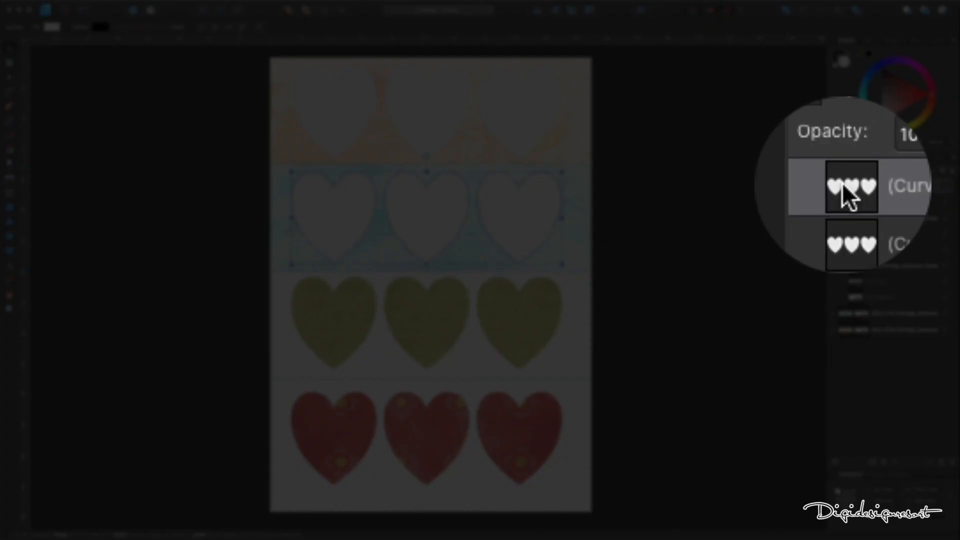
{"action": "left_click_drag", "start_coordinate": [844, 186], "coordinate": [849, 312]}
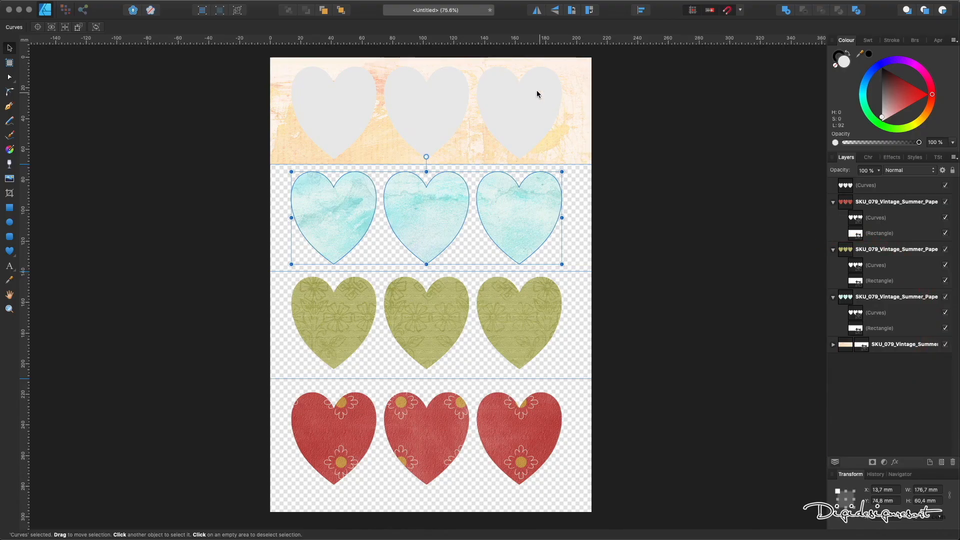
{"action": "left_click", "coordinate": [535, 95]}
{"action": "left_click_drag", "start_coordinate": [844, 187], "coordinate": [849, 343]}
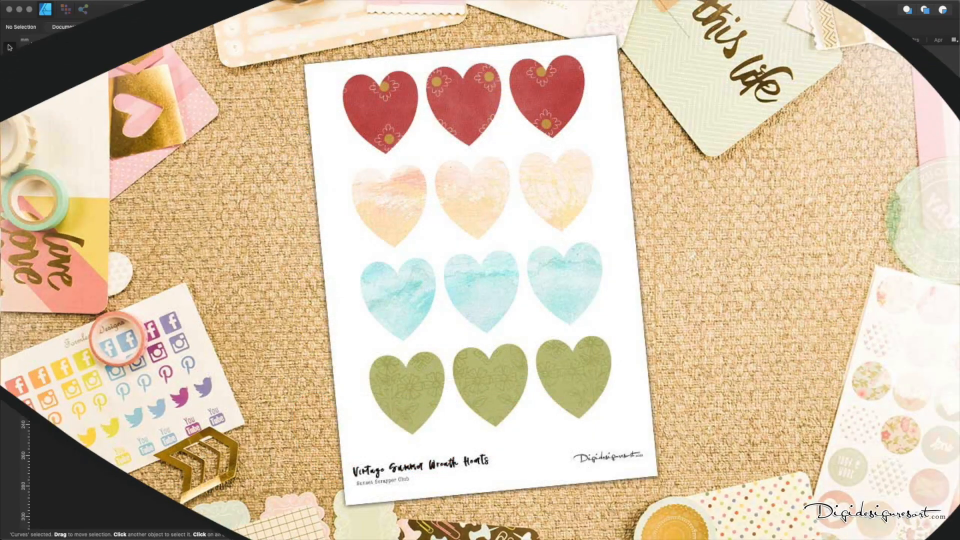